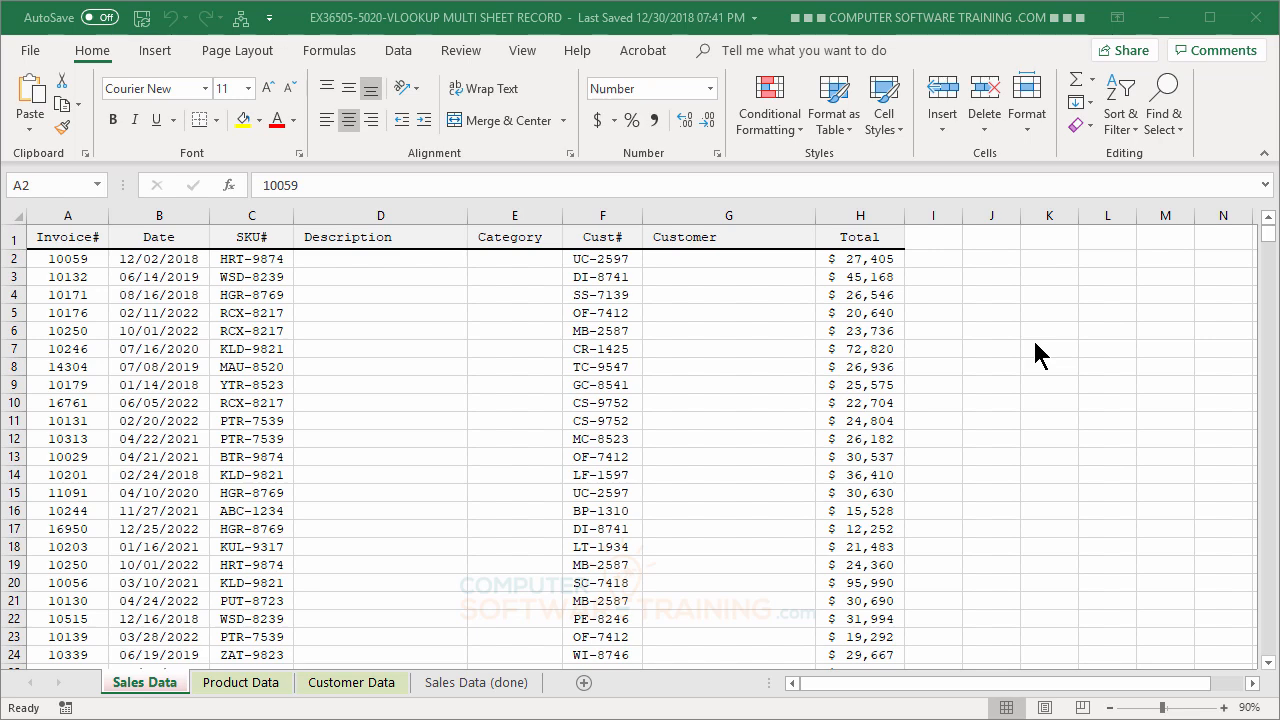
Examine the Product Data and Customer Data sheets against the Sales Data sheet, ending on Sales Data.
left_click(247, 688)
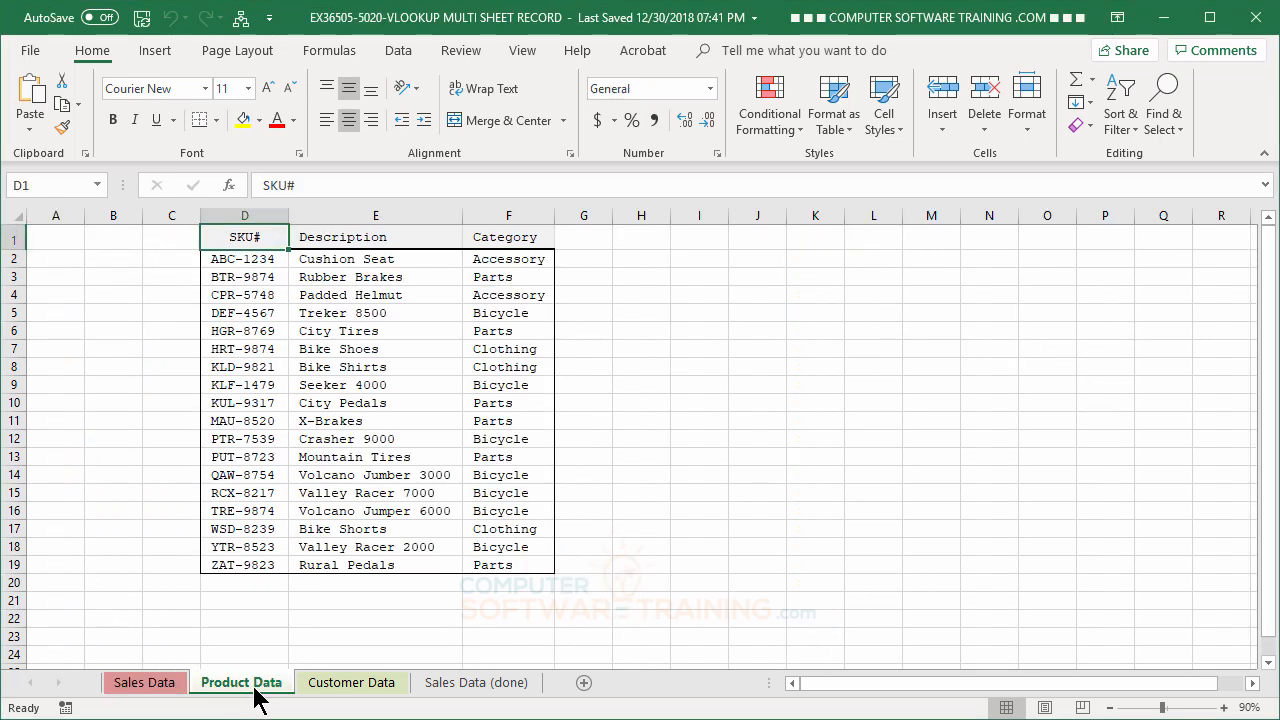
left_click(325, 686)
left_click(258, 690)
left_click(335, 690)
left_click(172, 690)
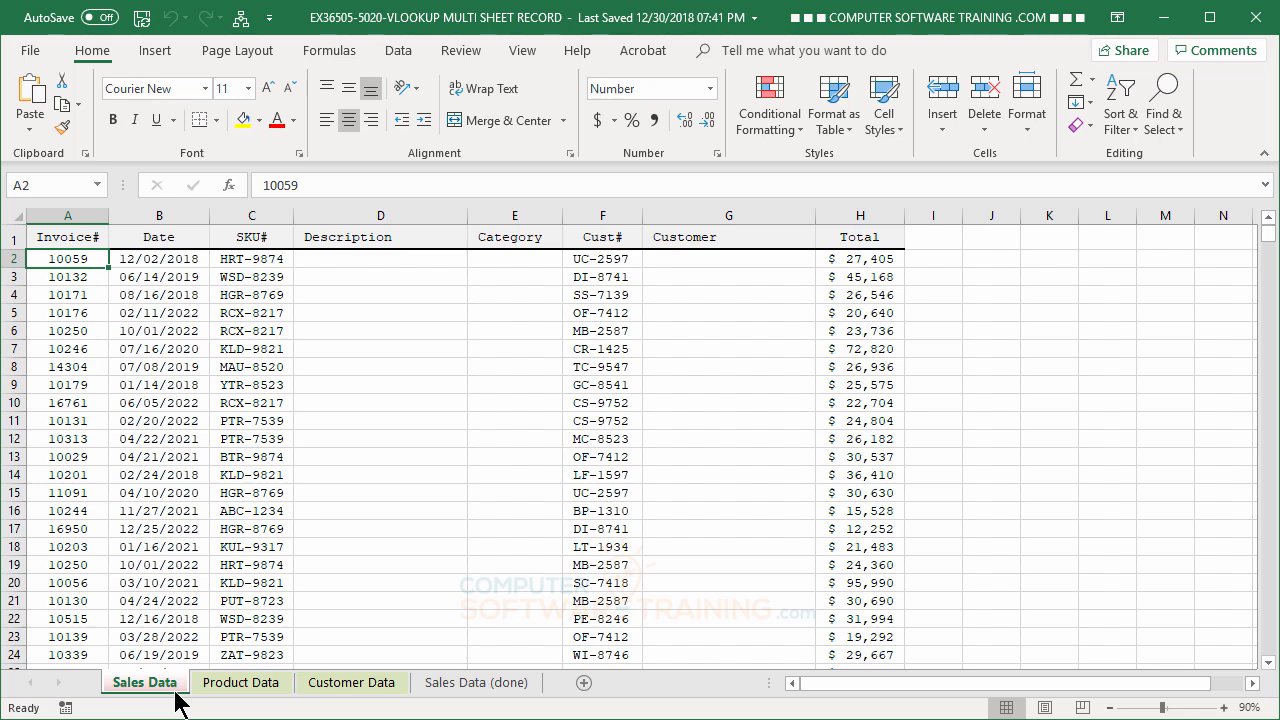
left_click(226, 690)
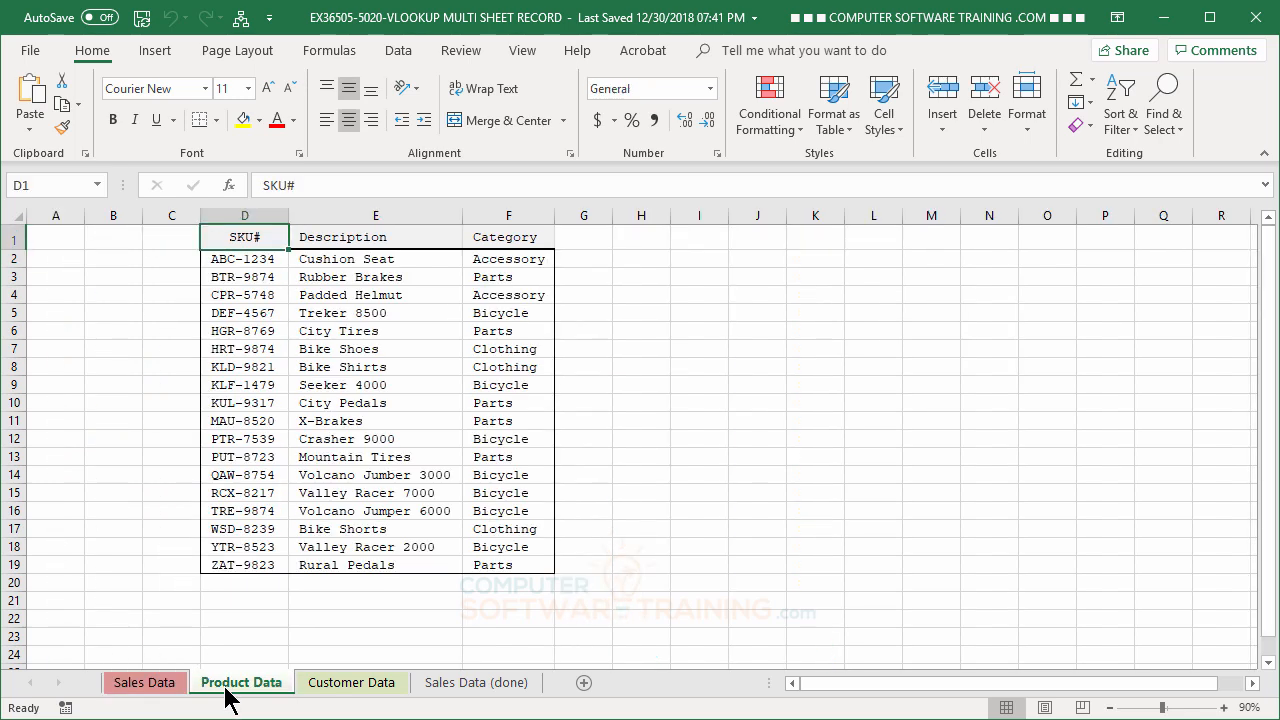
left_click(303, 690)
left_click(239, 690)
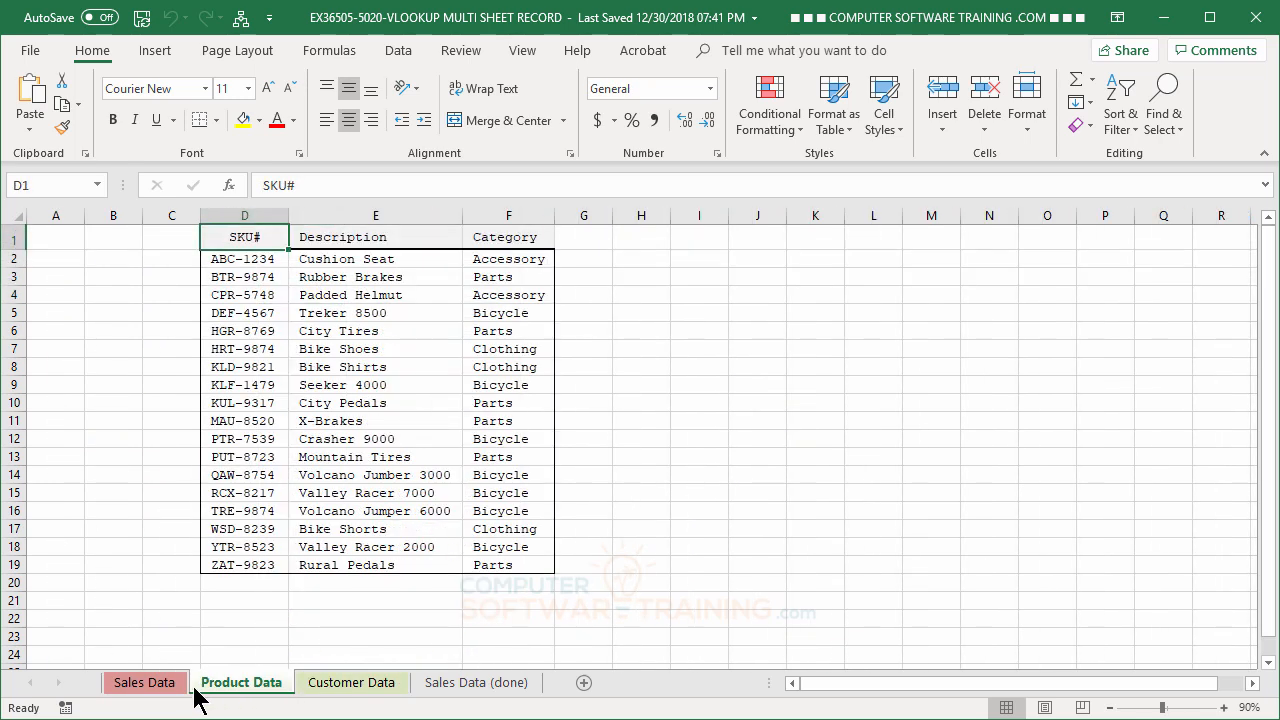
left_click(166, 688)
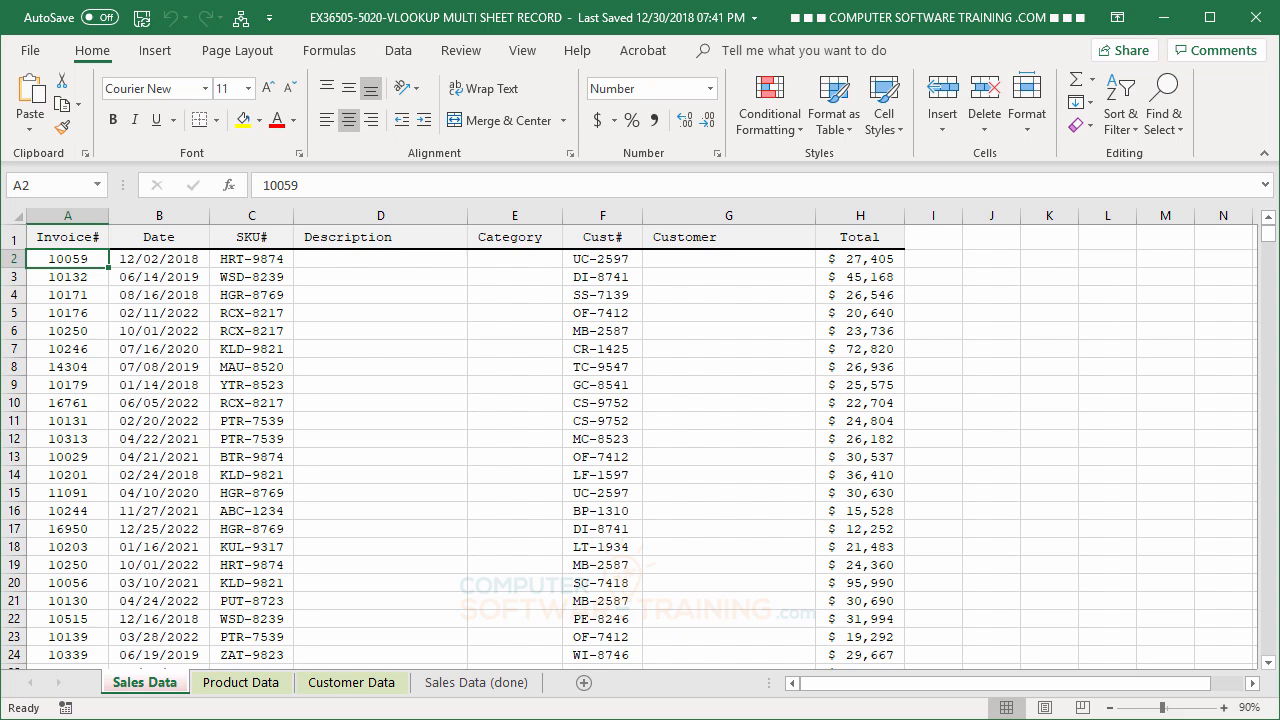
Start a VLOOKUP in D2 of Sales Data with C2 as lookup value and columns D:F of Product Data as table array.
left_click(344, 260)
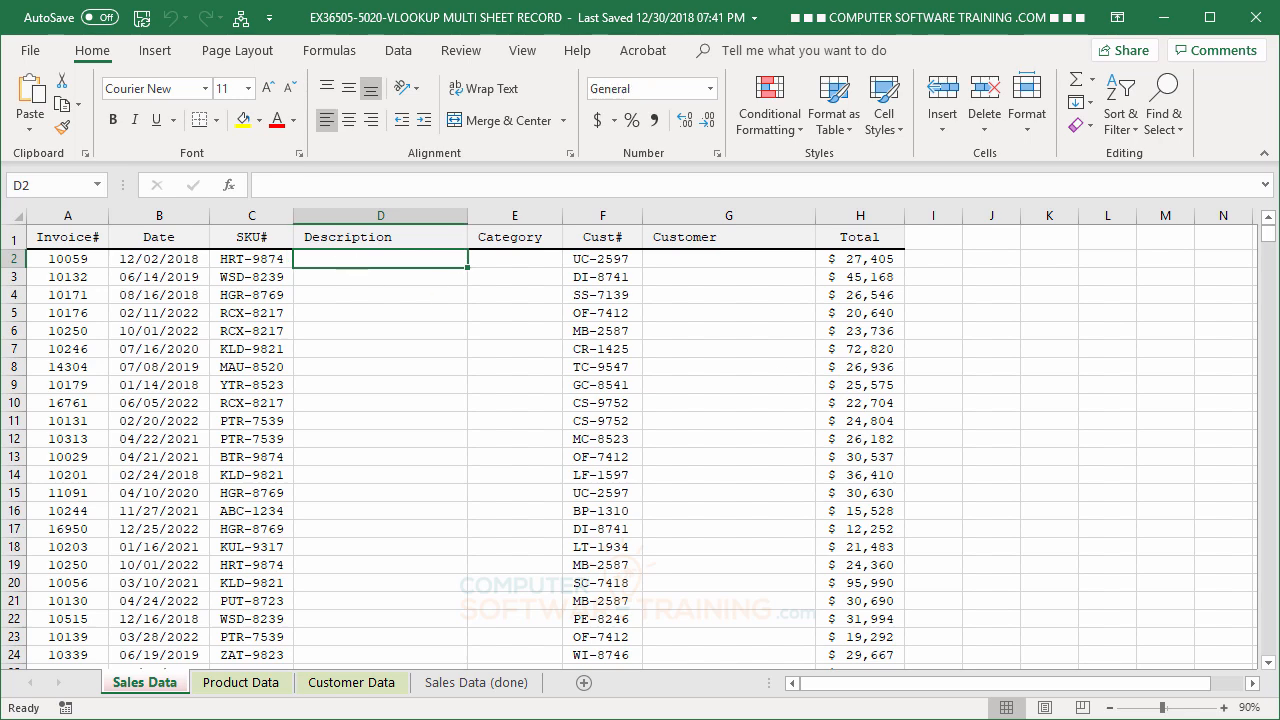
type("=vl")
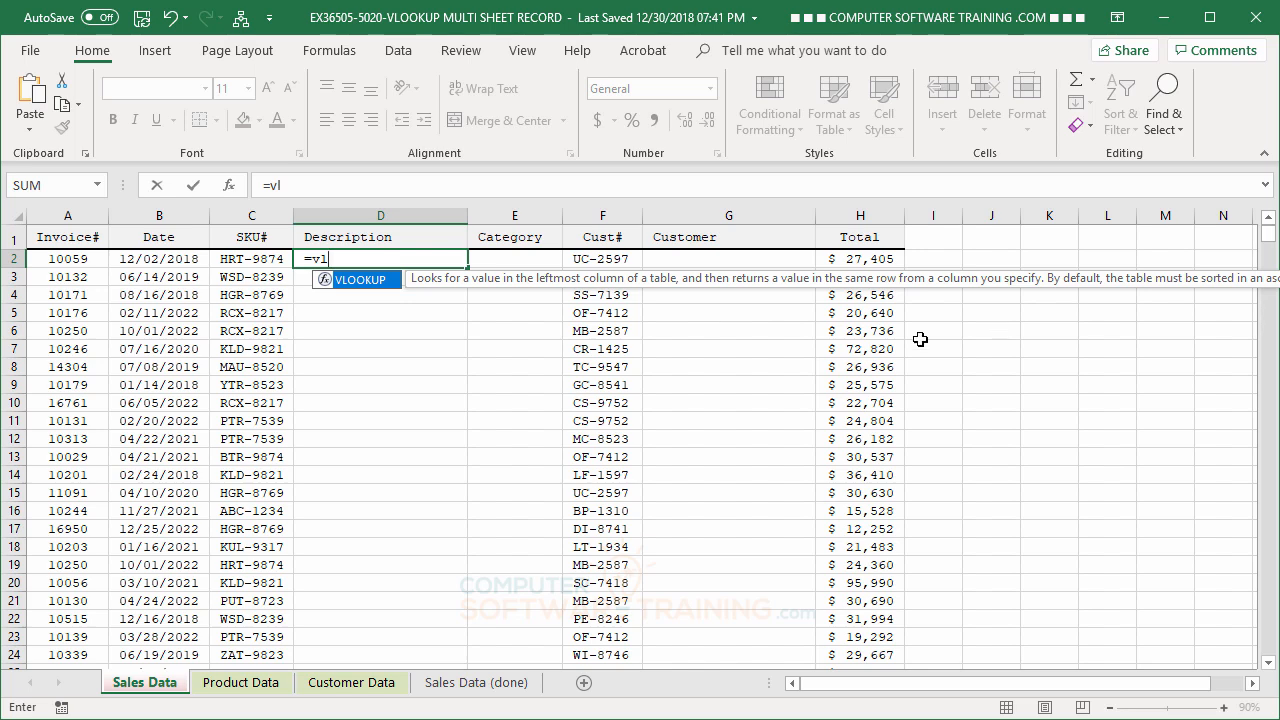
double_click(330, 282)
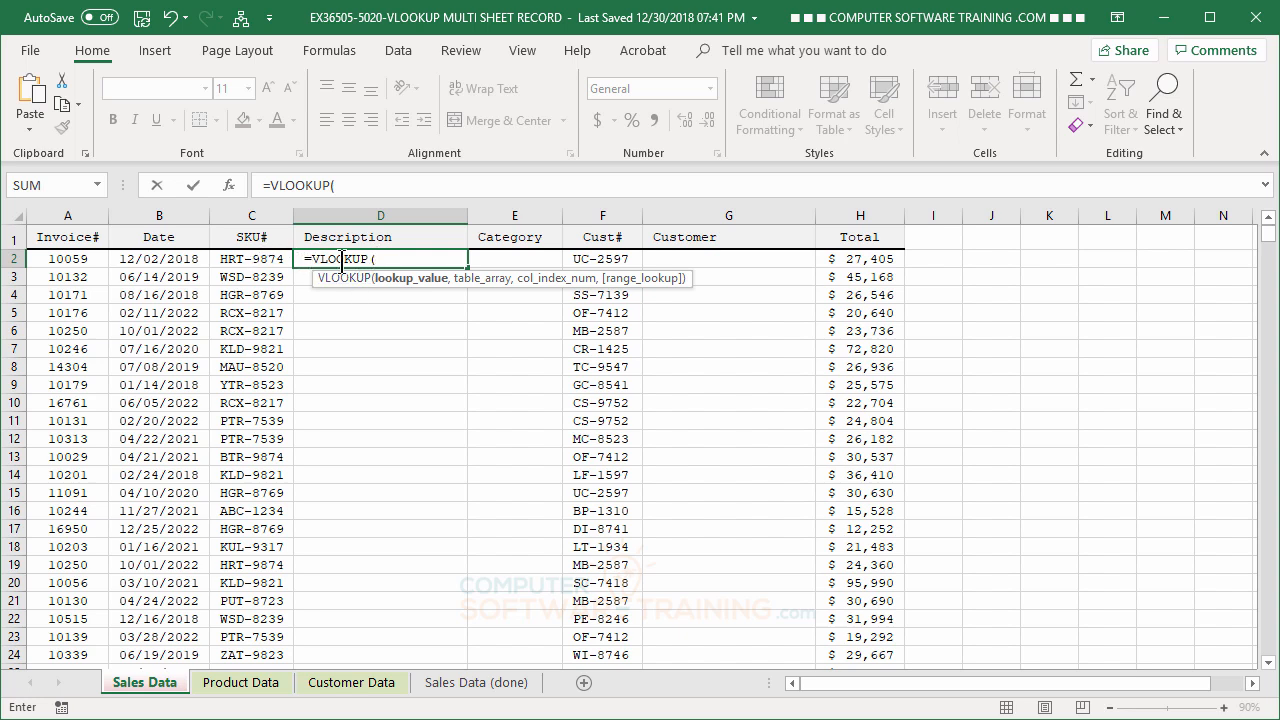
left_click(253, 259)
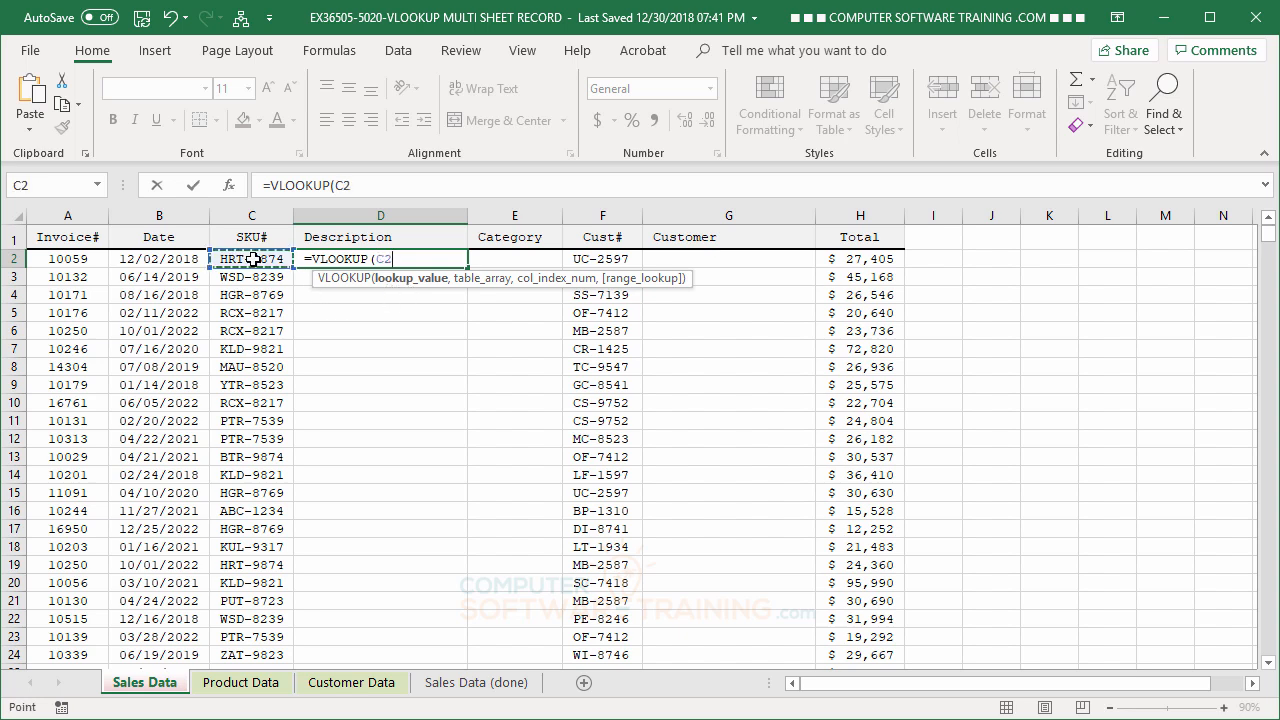
type(",")
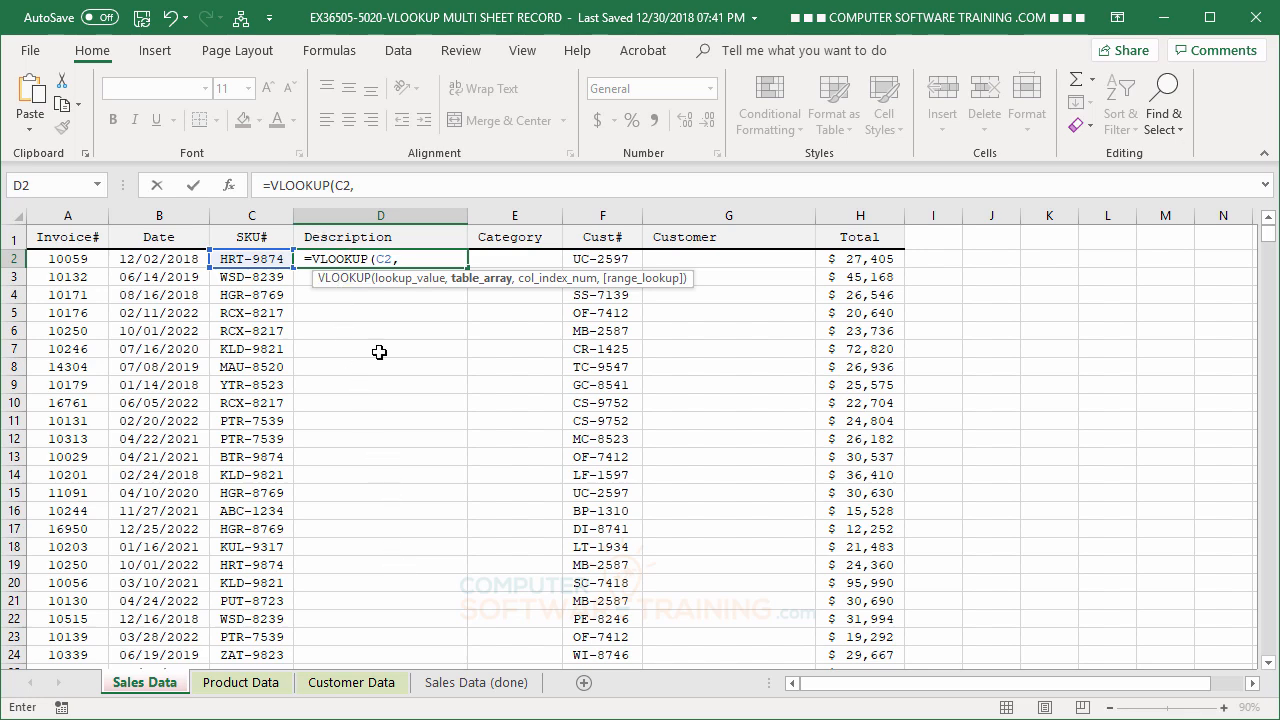
left_click(243, 683)
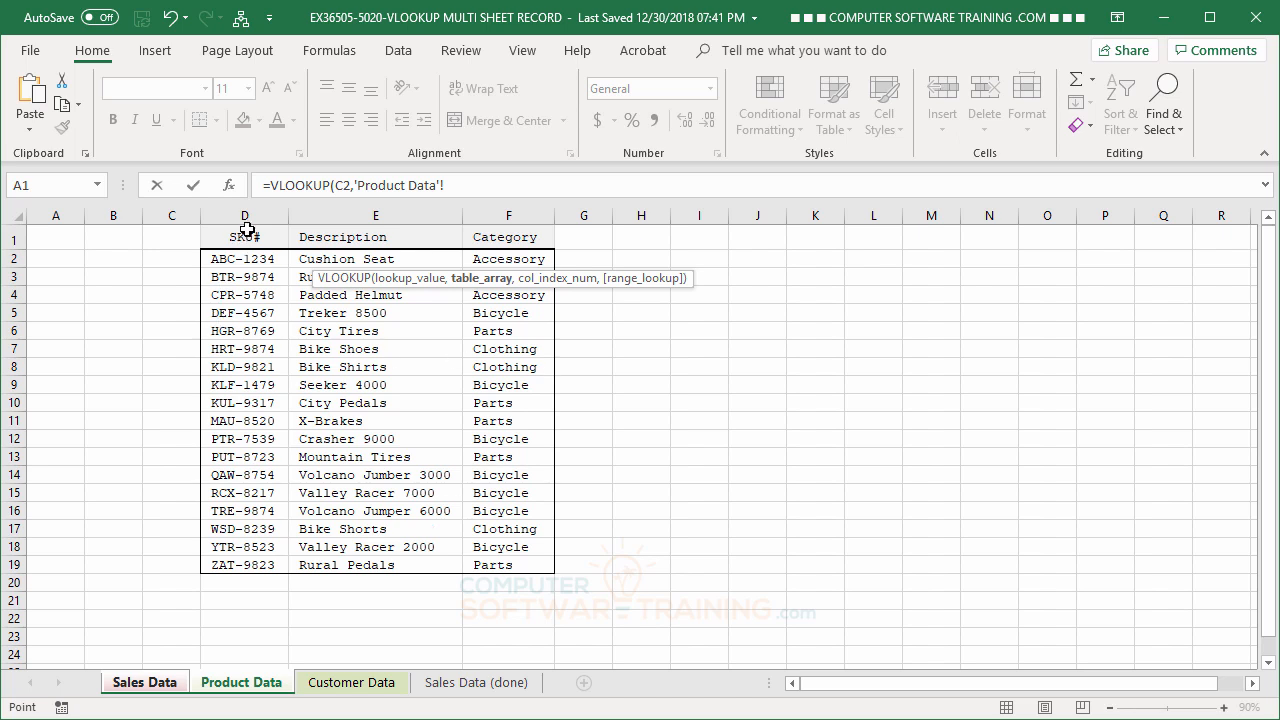
left_click_drag(244, 215, 491, 215)
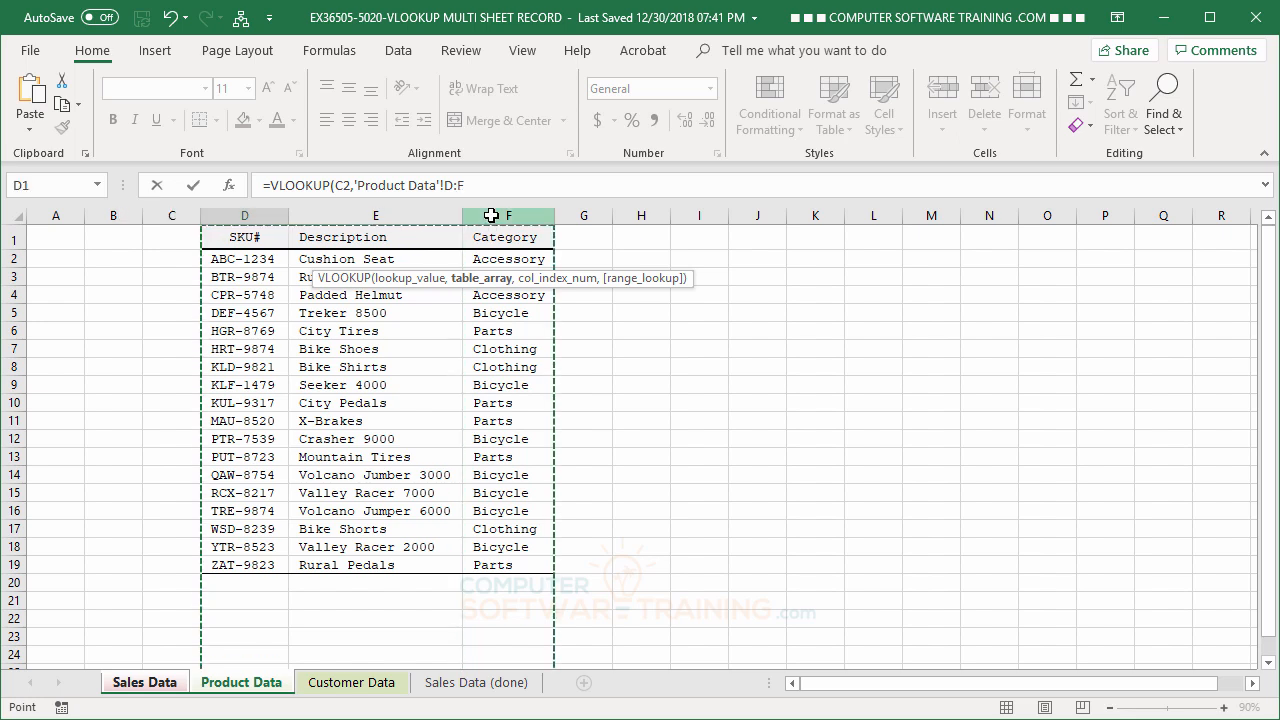
type(",")
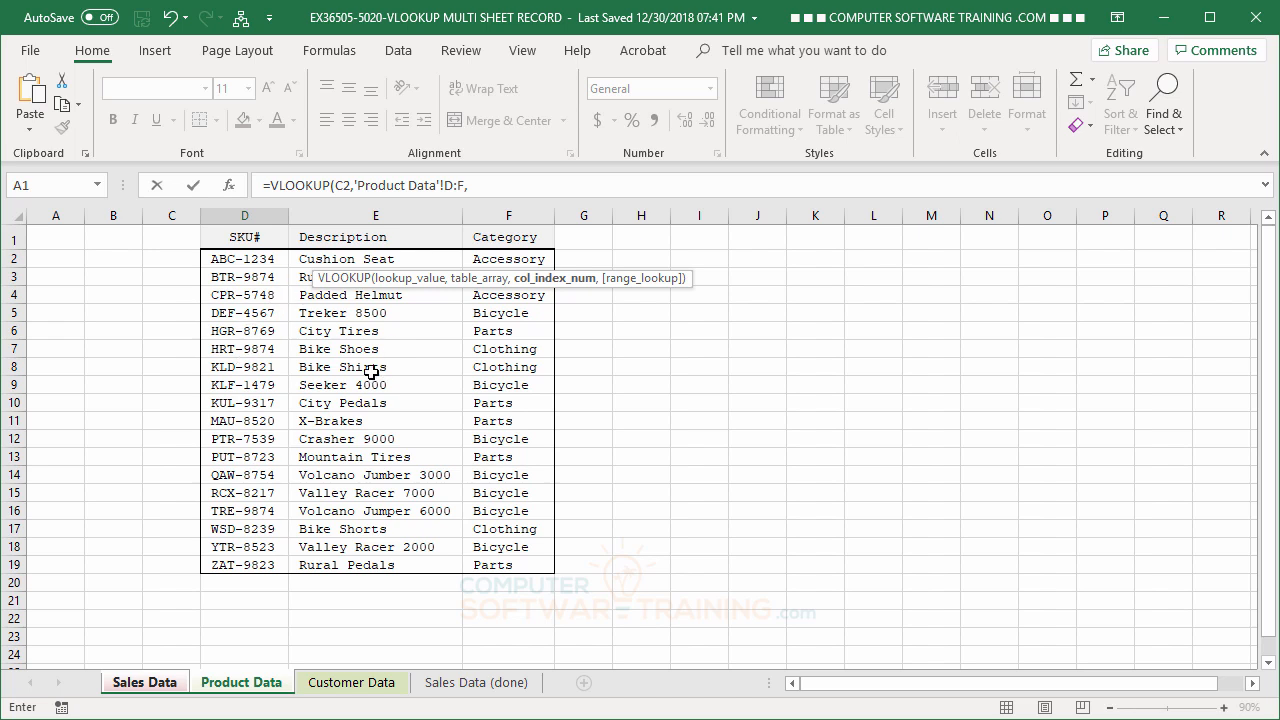
Complete the D2 lookup with column index 2 and FALSE for exact match, and fill it down the Description column.
type(",")
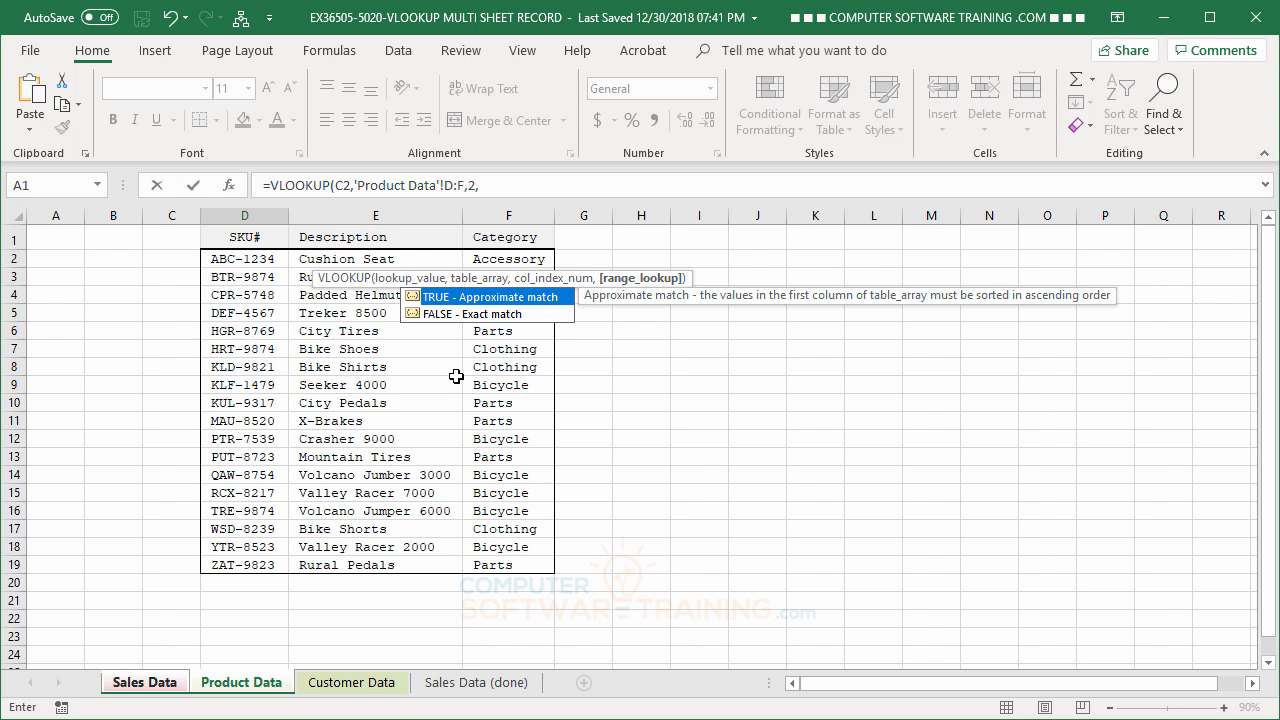
double_click(420, 313)
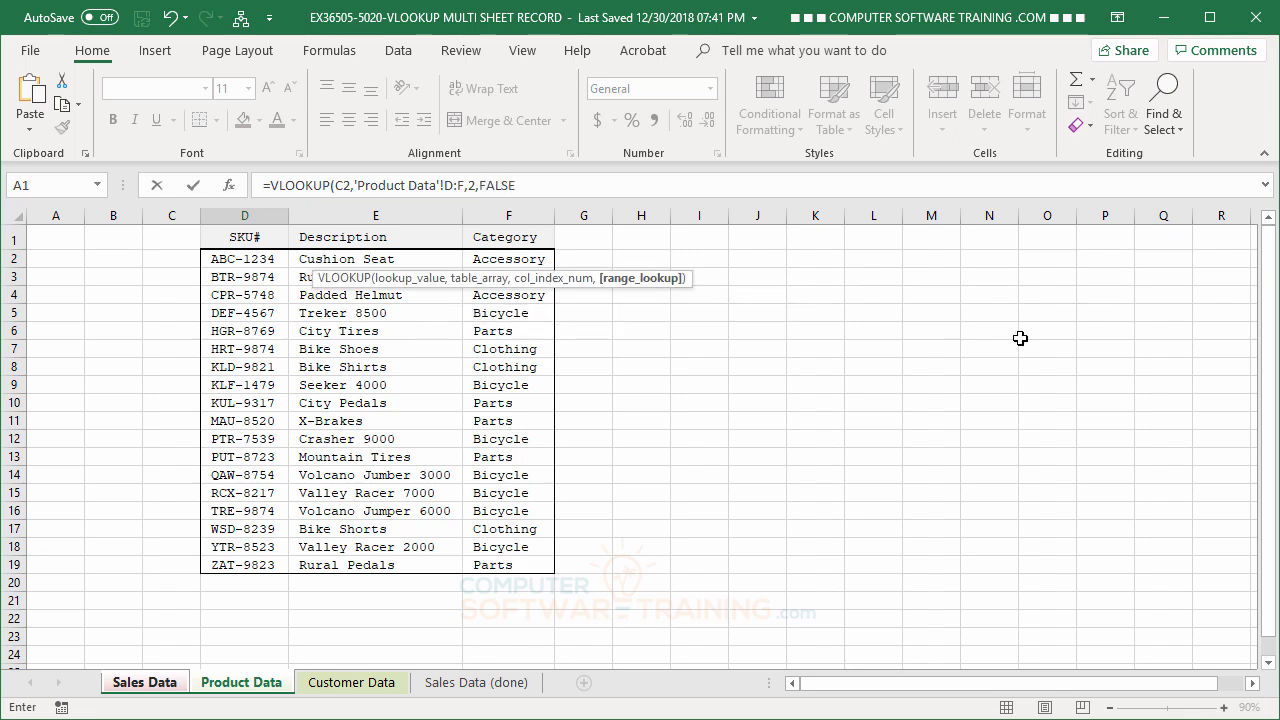
key("Return")
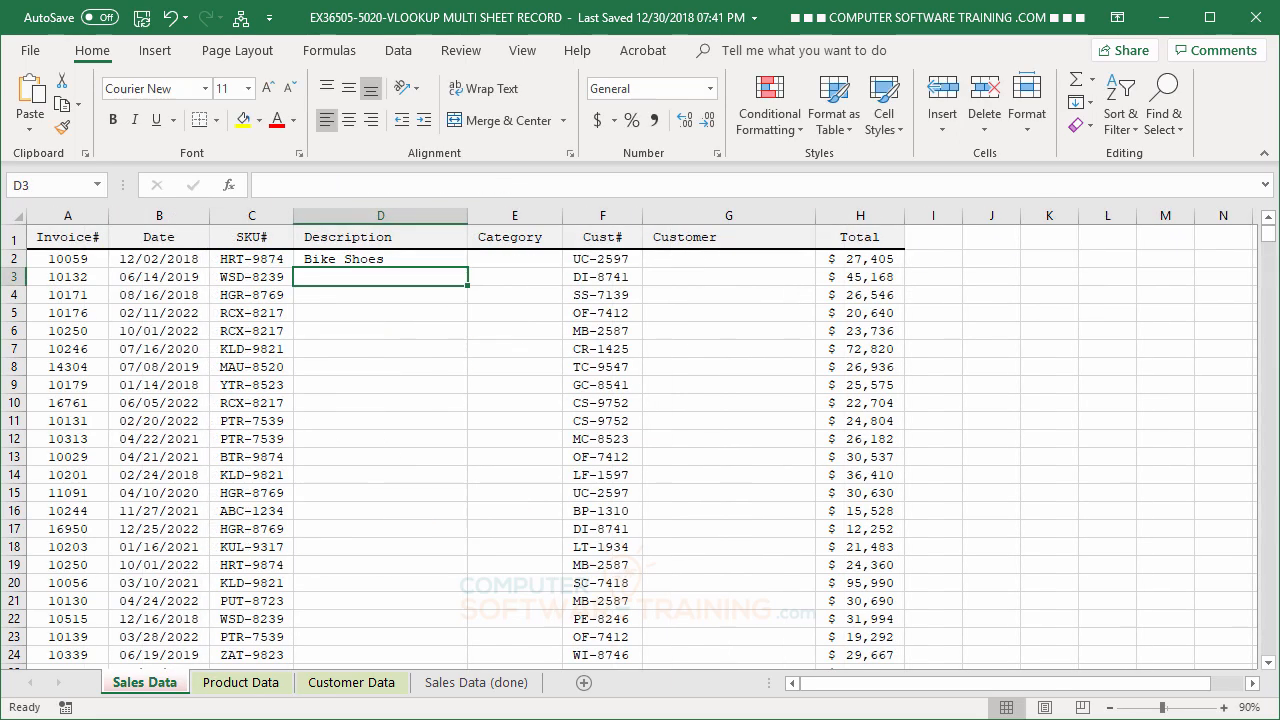
left_click(372, 260)
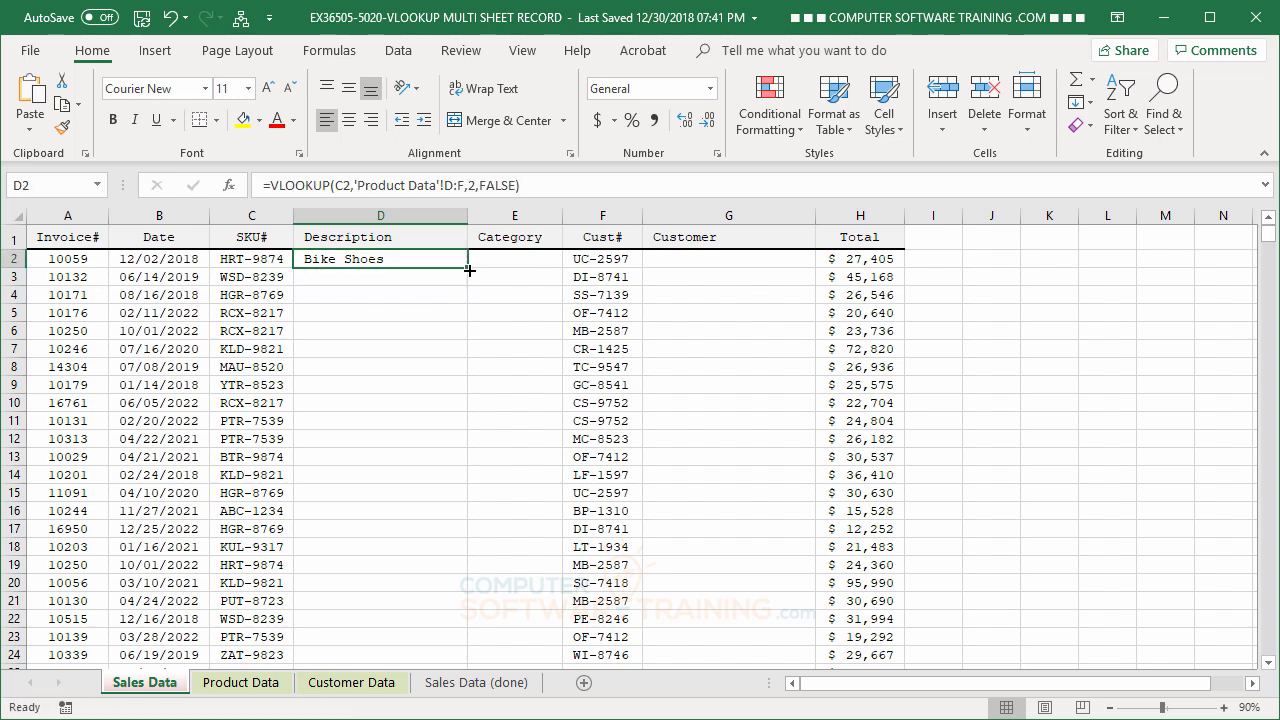
double_click(469, 269)
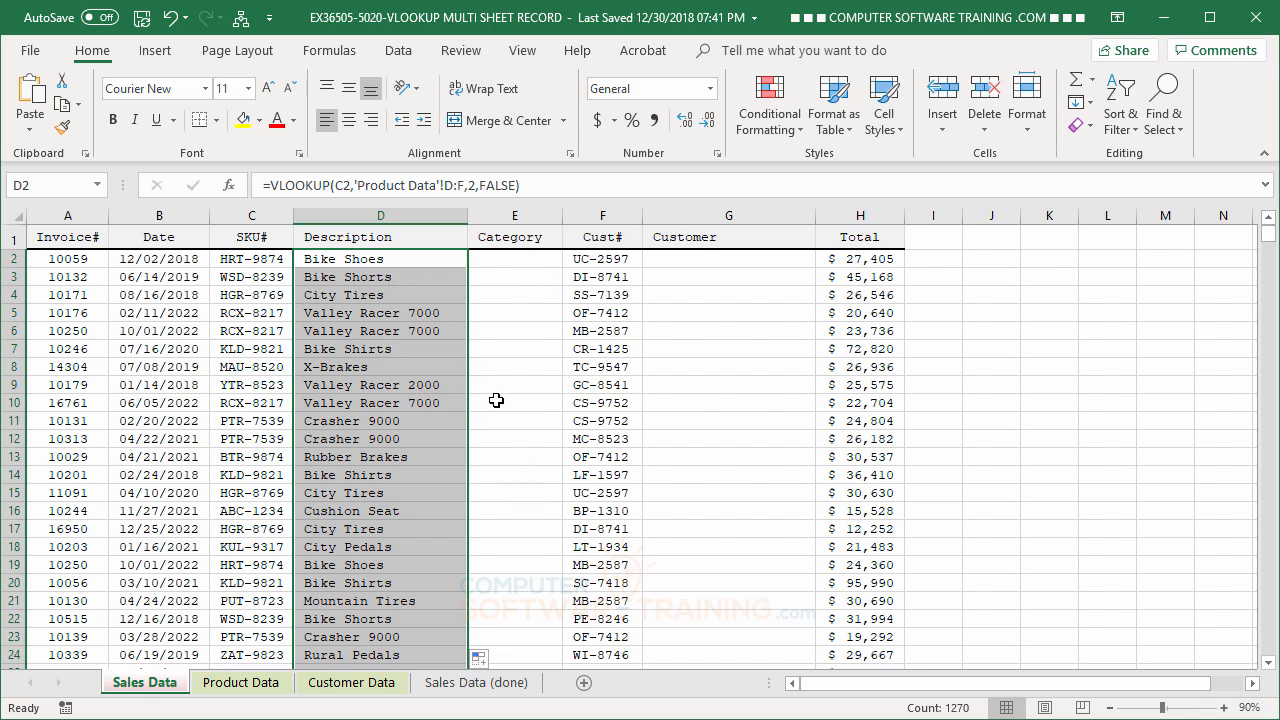
Enter =VLOOKUP(C2,'Product Data'!D:F,2,FALSE) in cell E2 under Category on the Sales Data sheet.
left_click(510, 261)
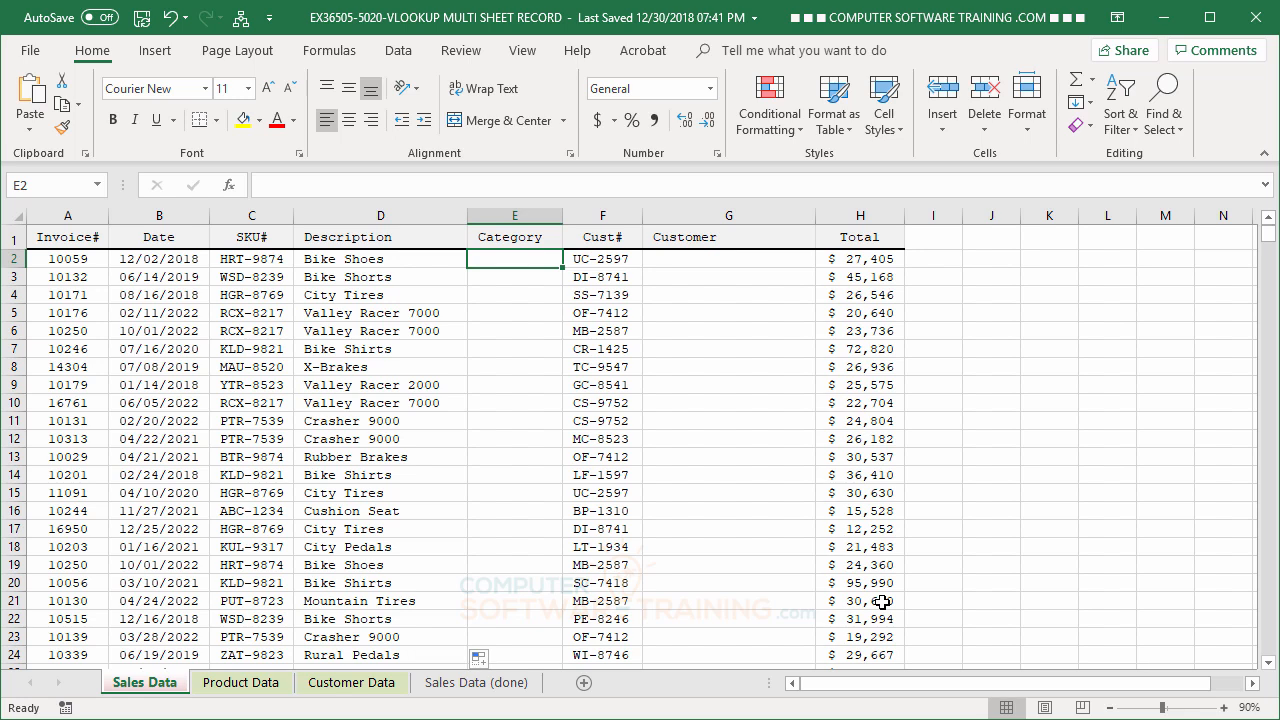
type("=vl")
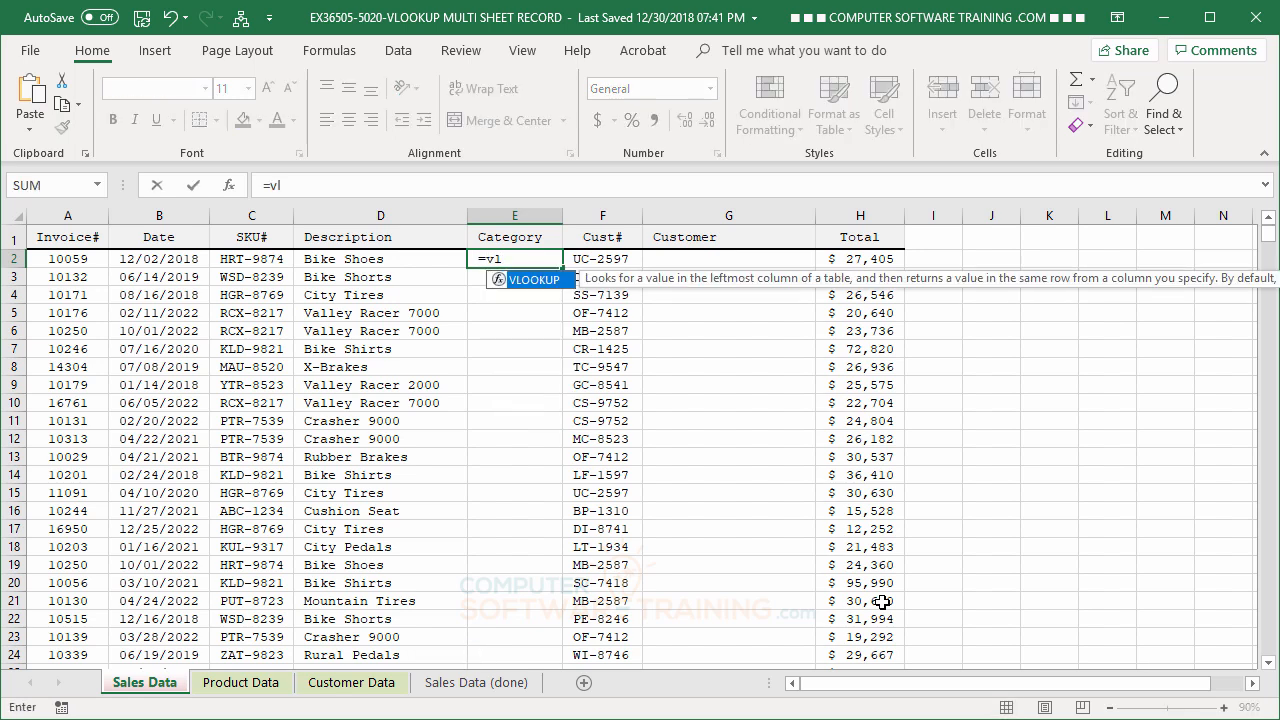
double_click(506, 276)
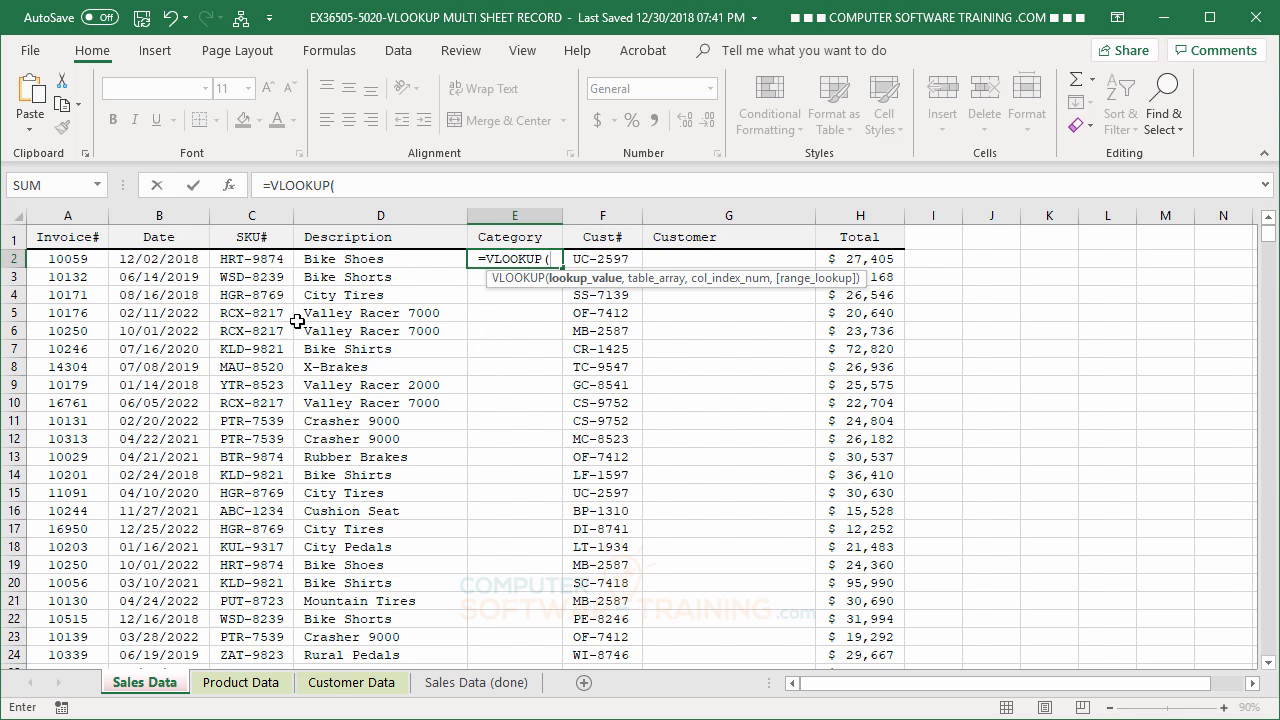
left_click(254, 261)
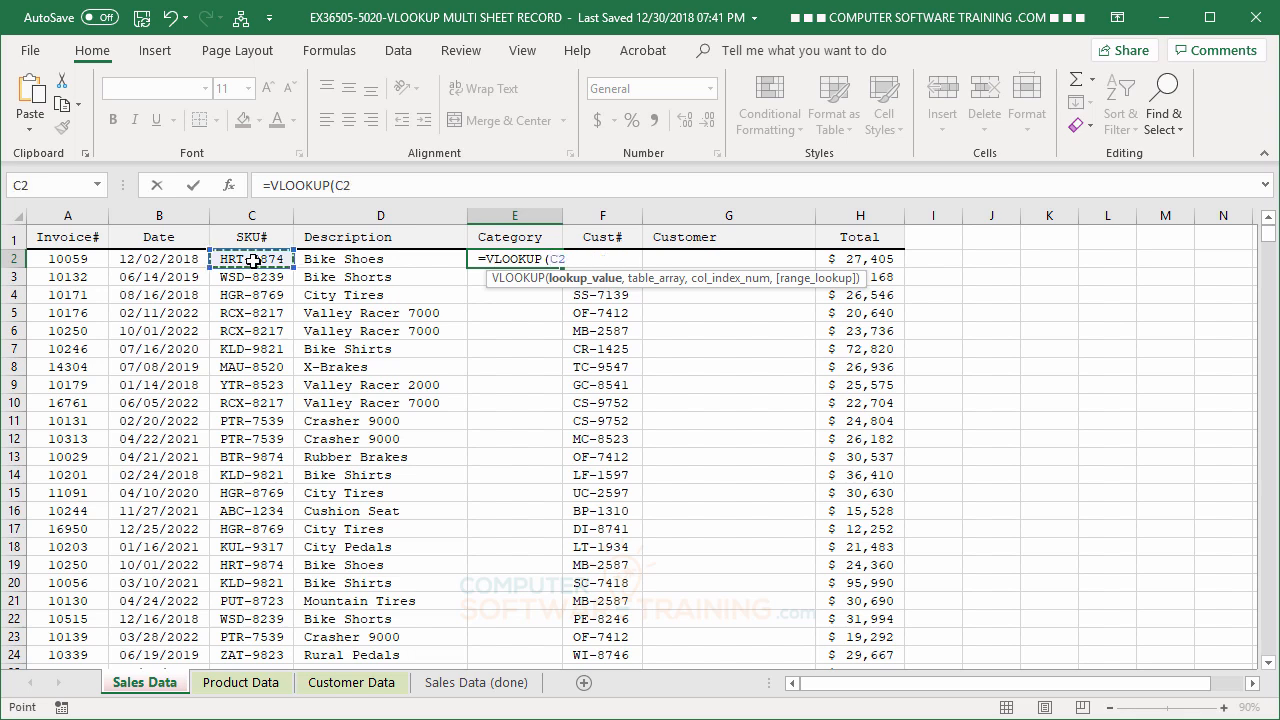
type(",")
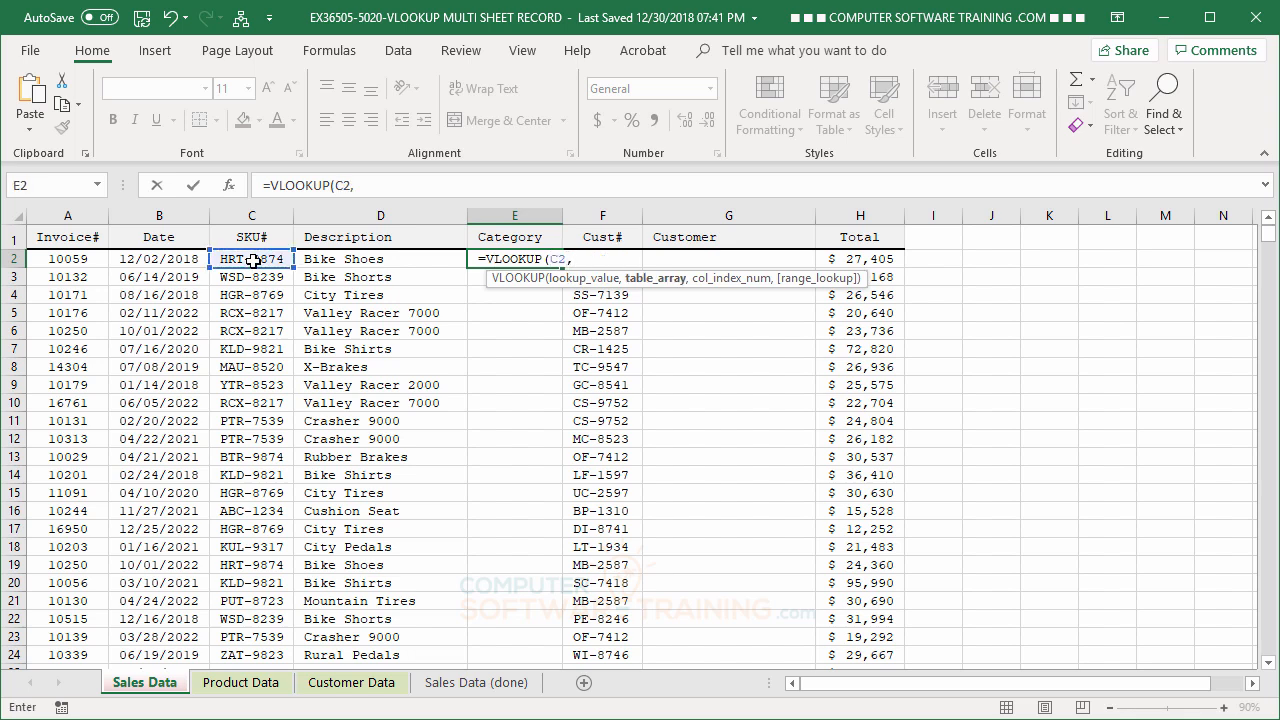
left_click(235, 688)
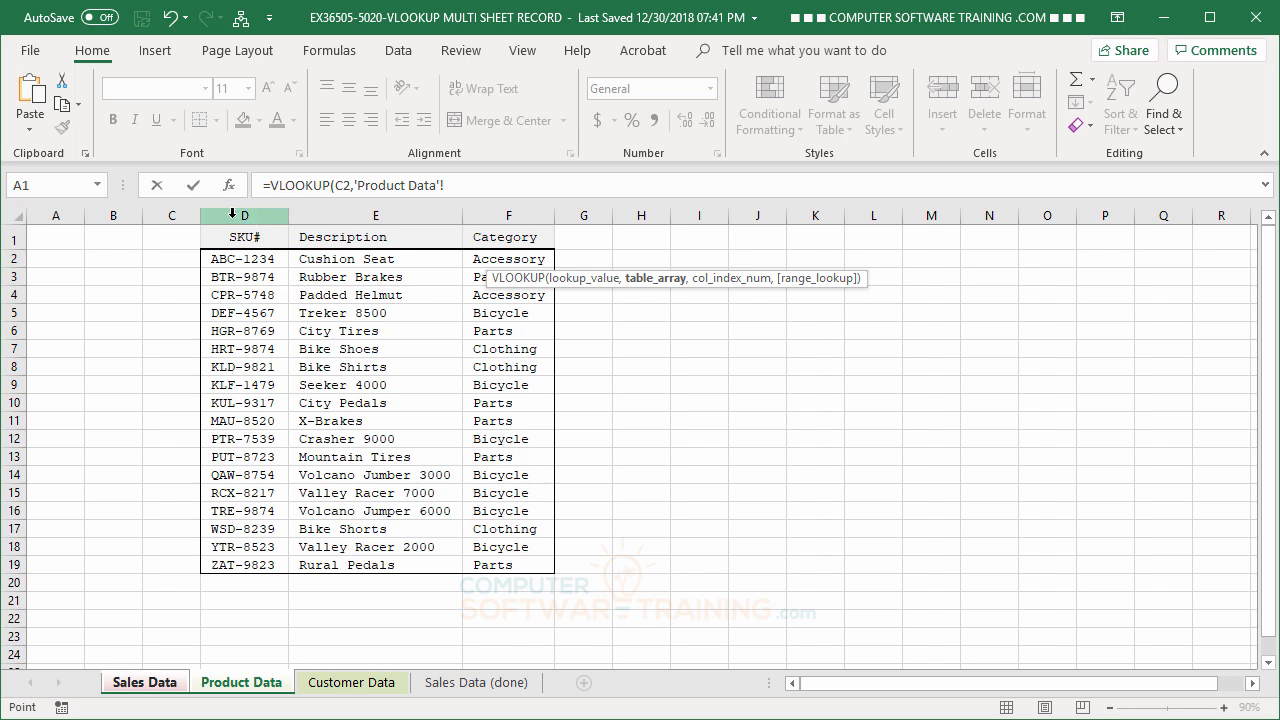
left_click_drag(233, 213, 425, 220)
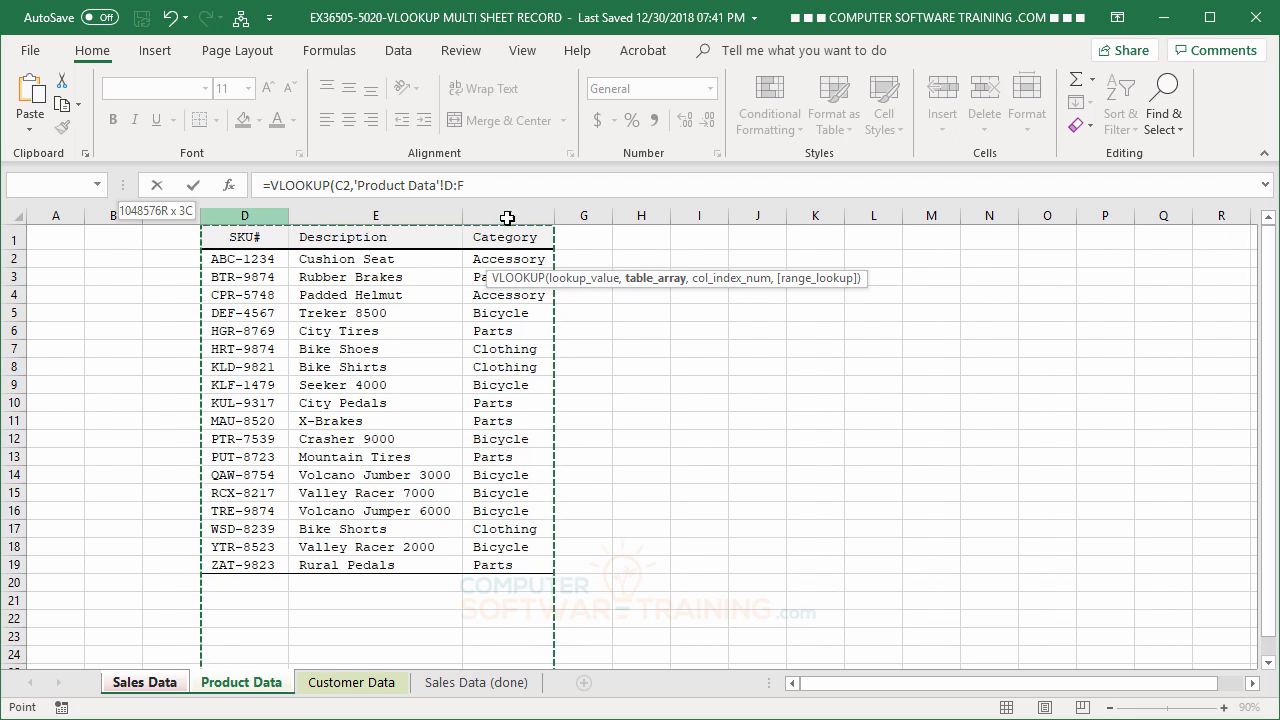
left_click_drag(515, 216, 516, 213)
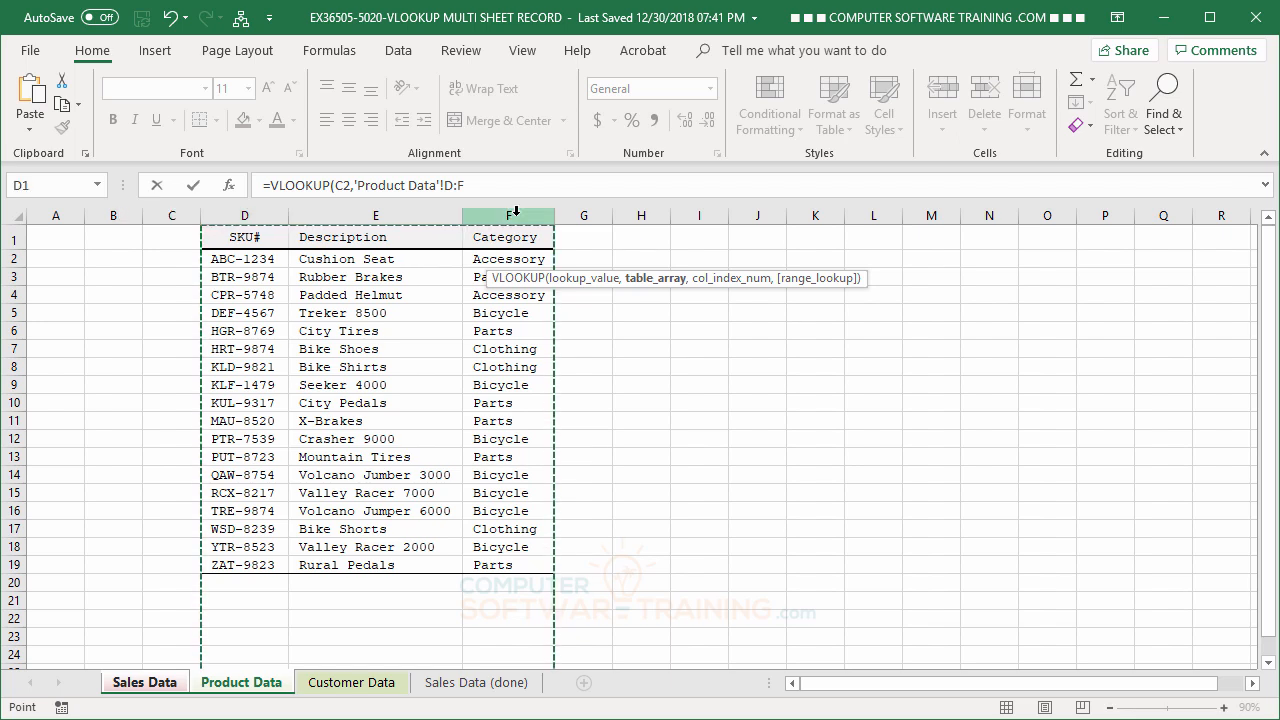
type(",")
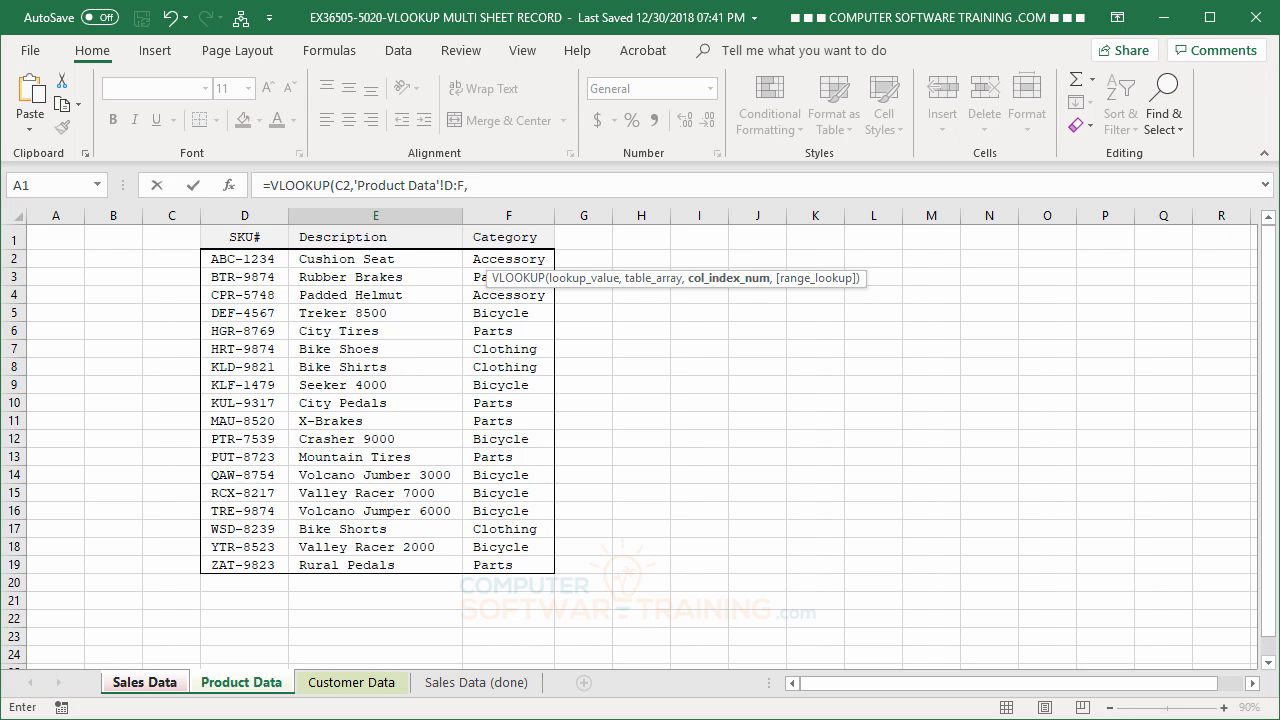
type("2,")
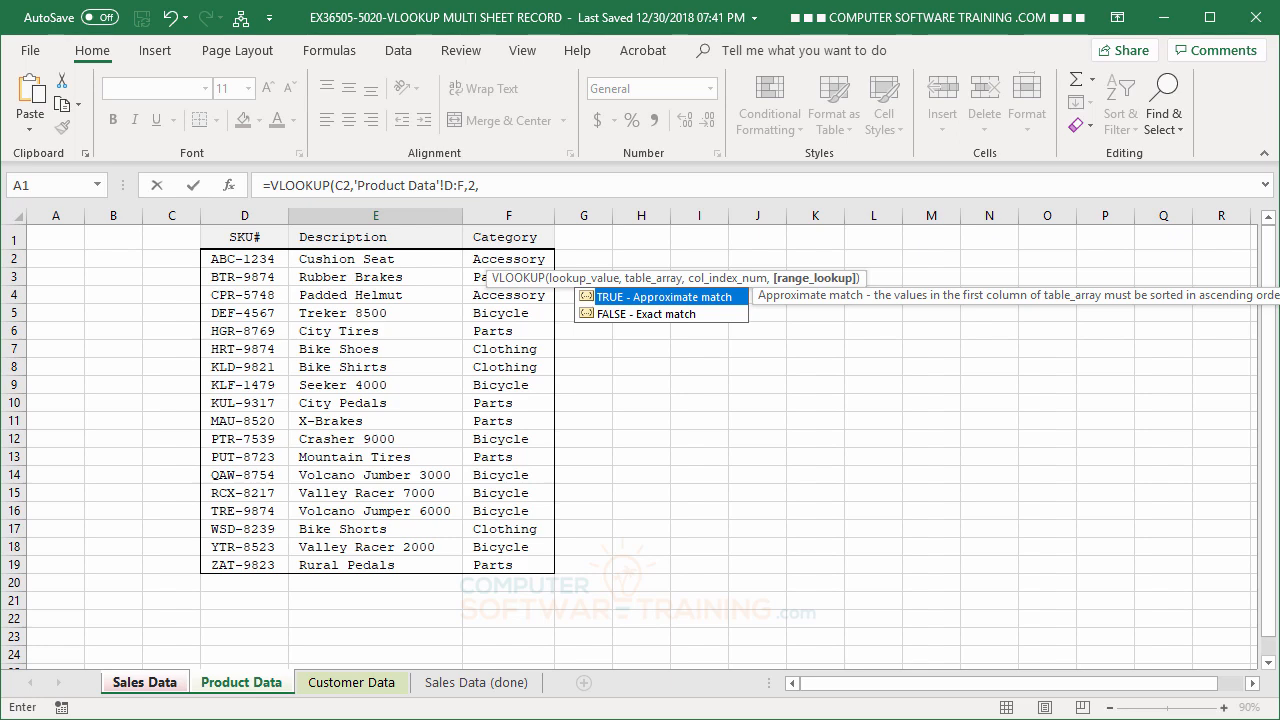
double_click(593, 313)
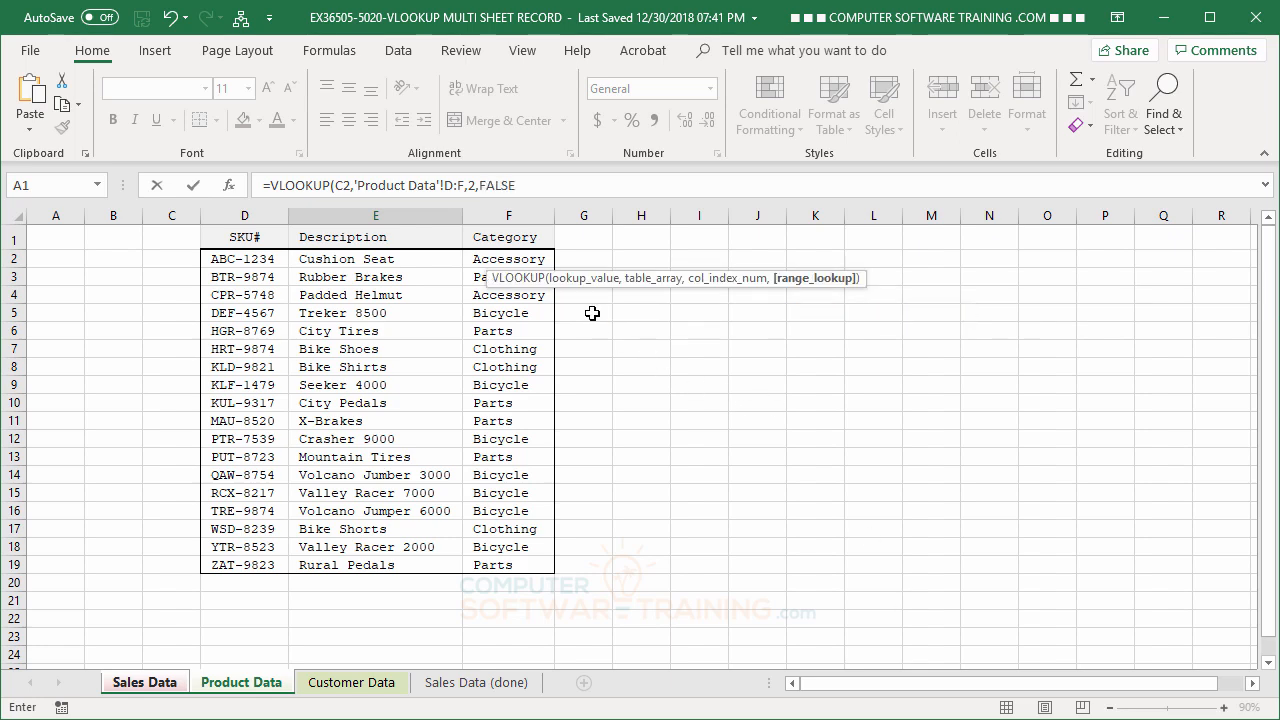
key("Return")
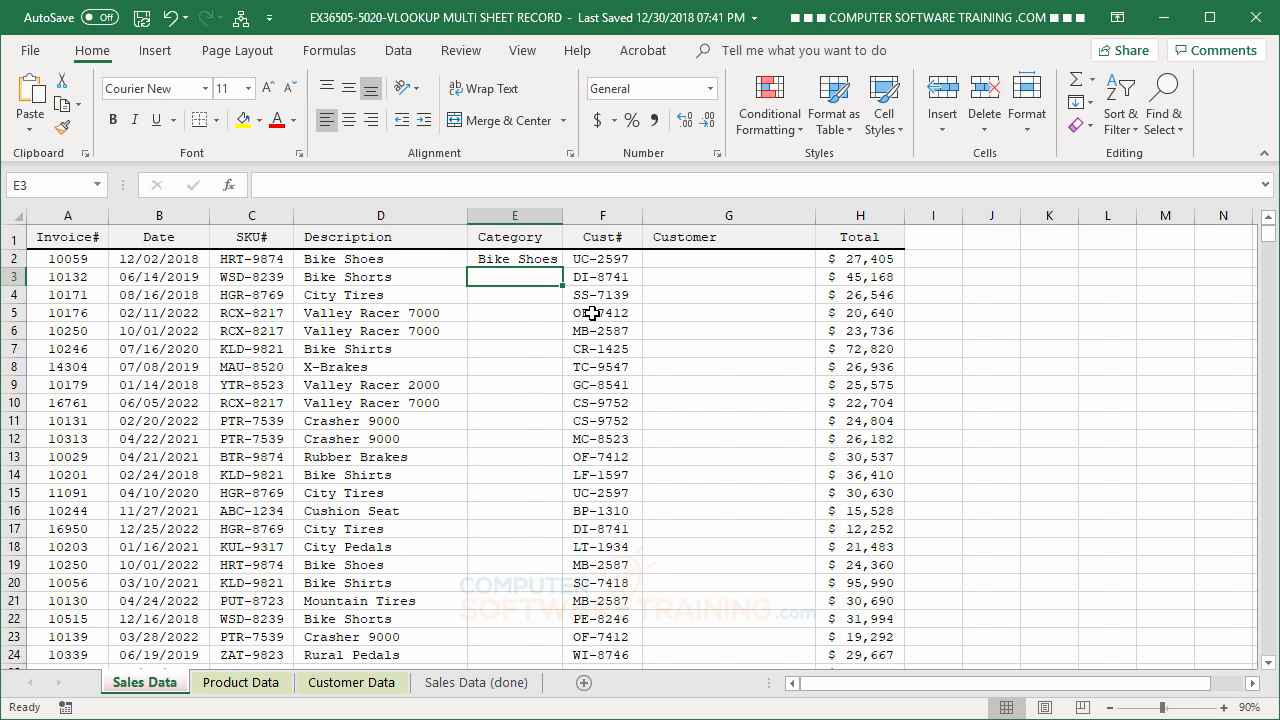
Fill the E2 lookup down the Category column and autofit the column's width to its contents.
left_click(502, 258)
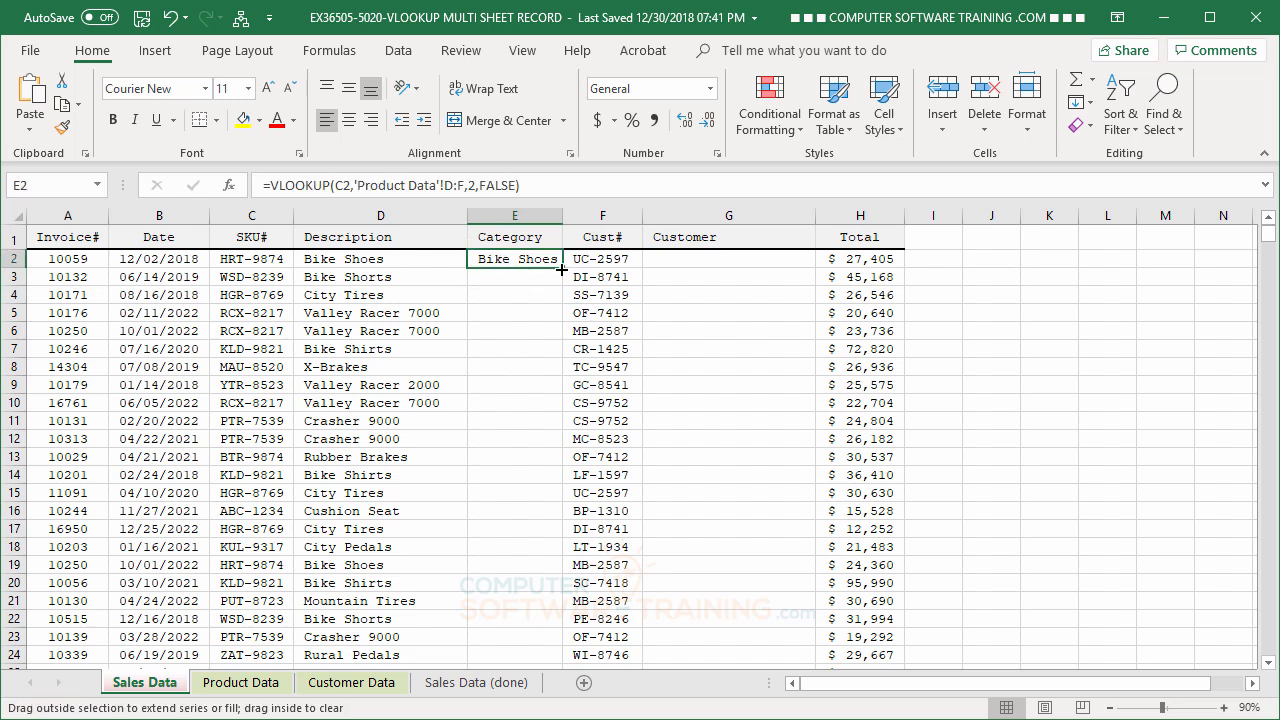
double_click(563, 268)
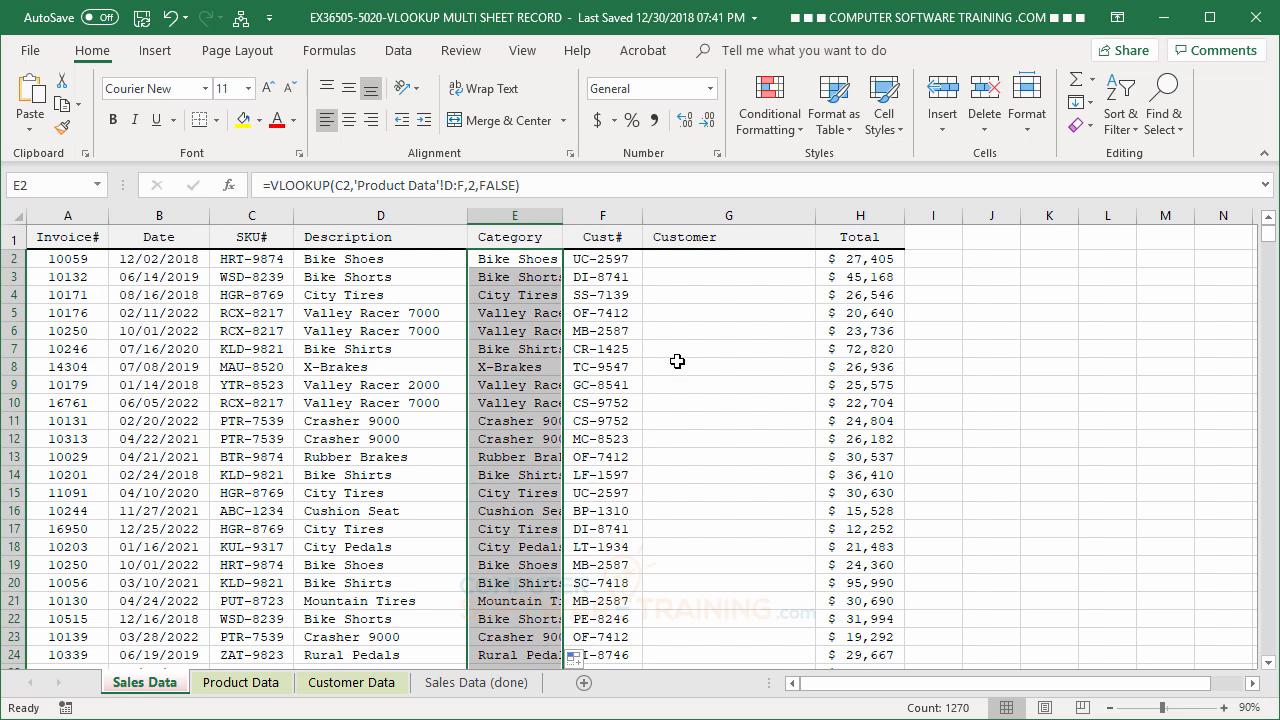
left_click(527, 368)
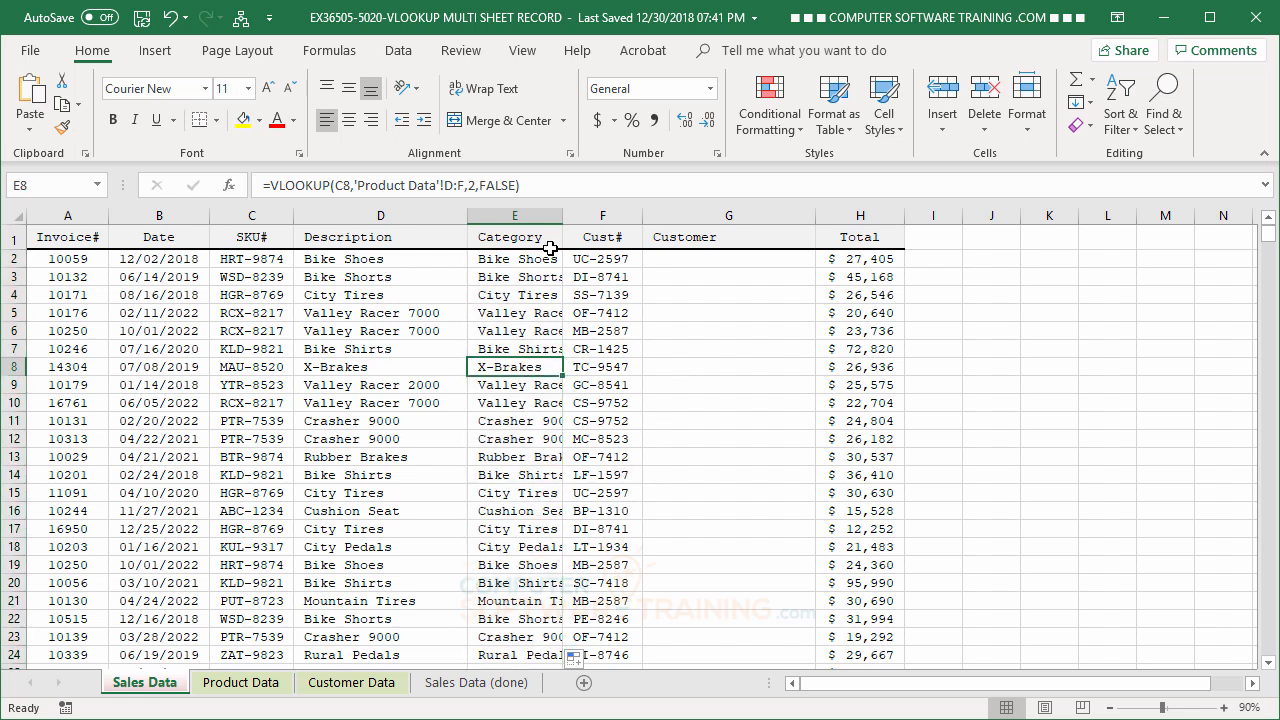
double_click(562, 216)
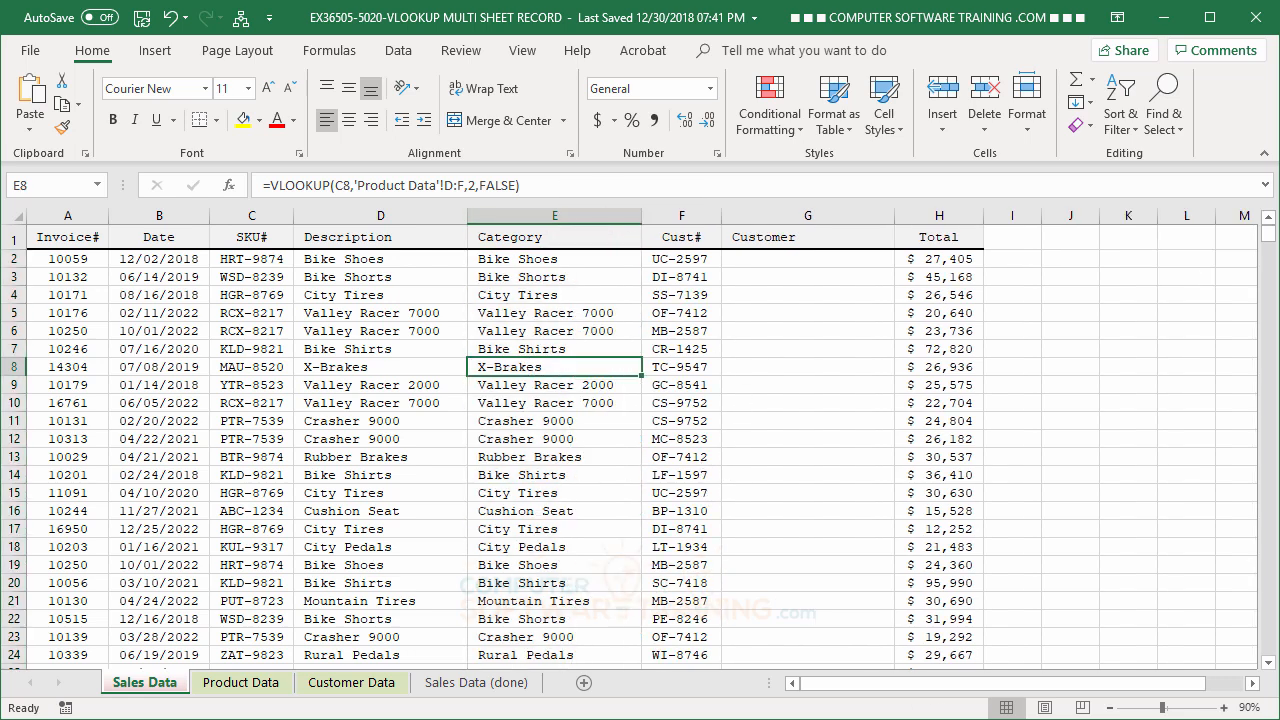
Enter =VLOOKUP(F2,'Customer Data'!E:F,2,FALSE) in cell G2 under Customer on the Sales Data sheet.
left_click(766, 260)
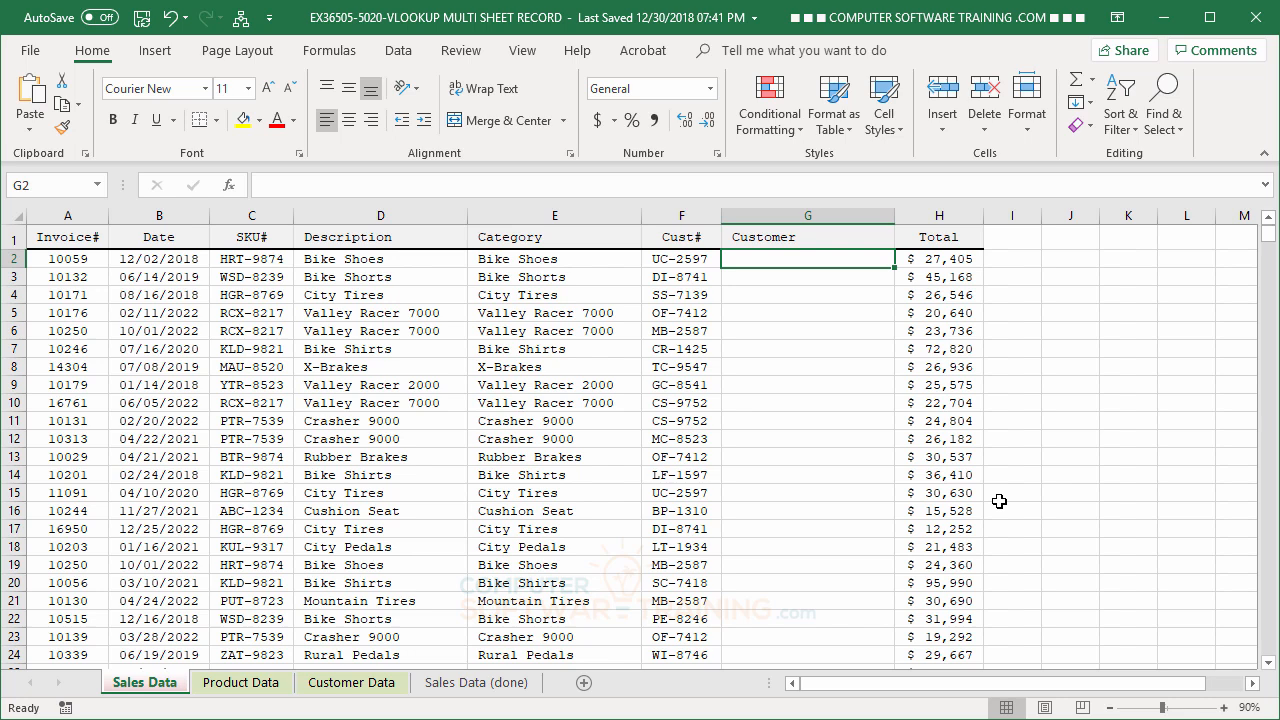
type("=vl")
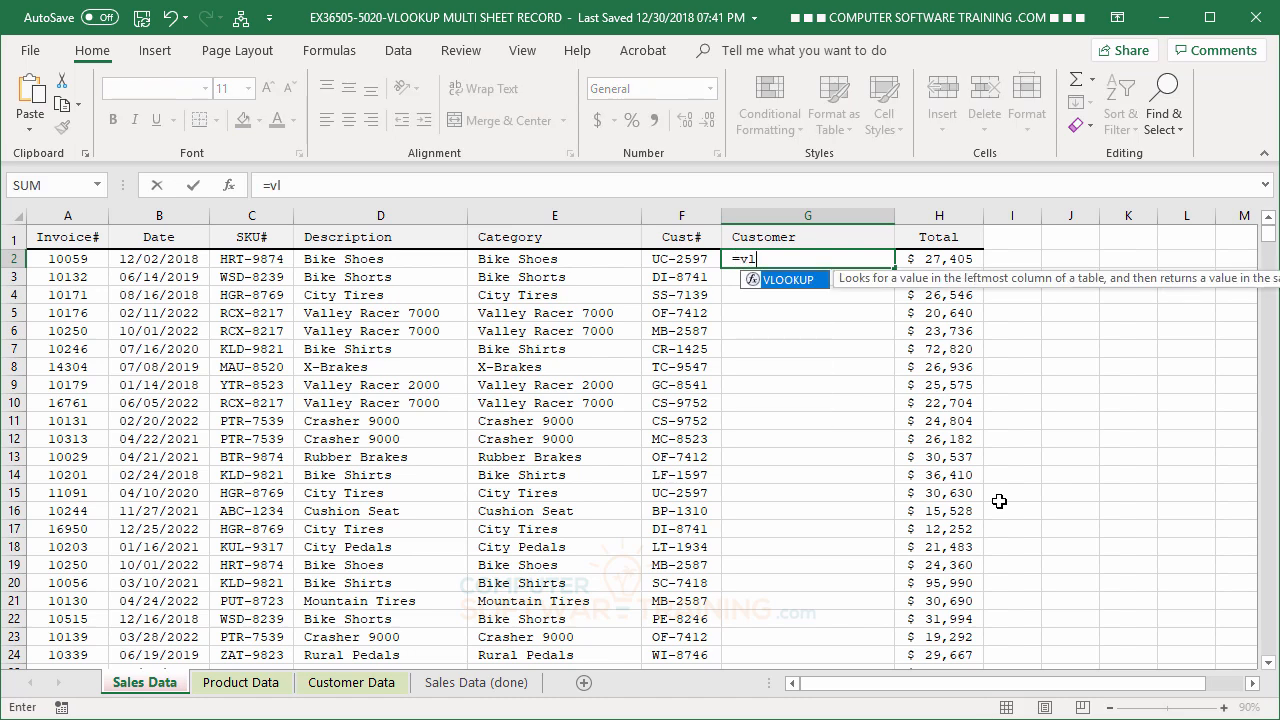
double_click(762, 280)
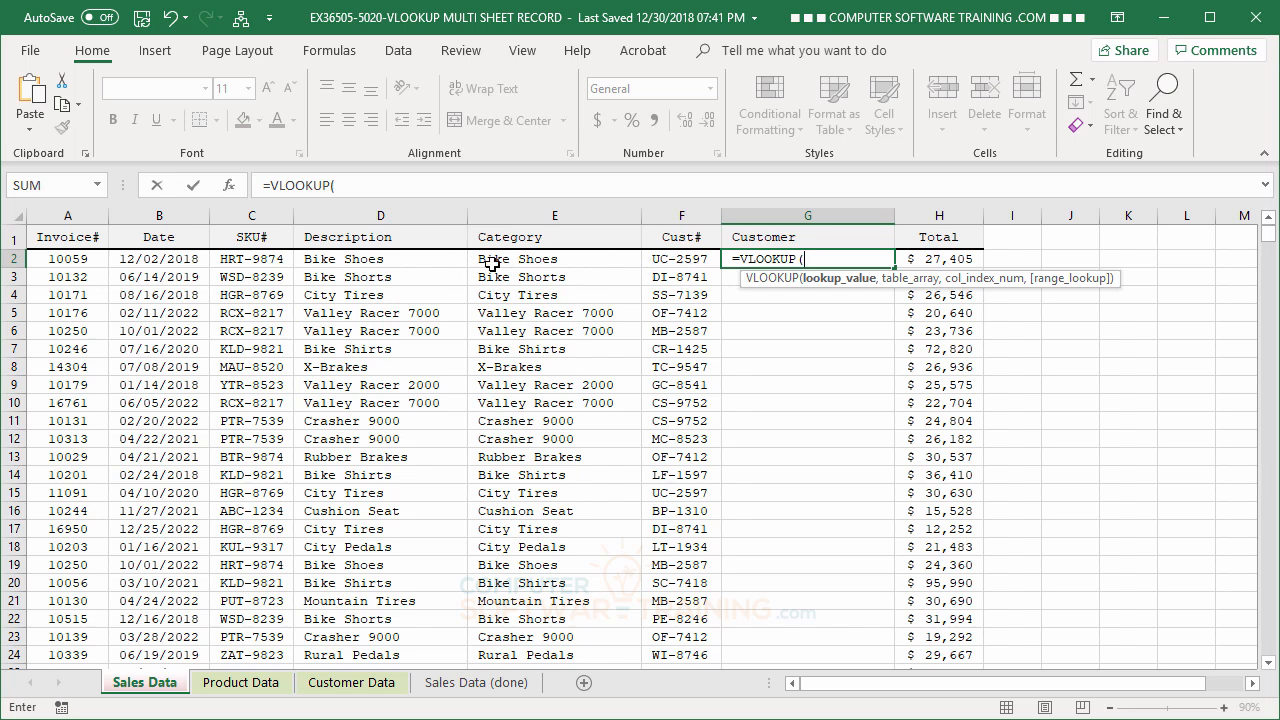
left_click(676, 260)
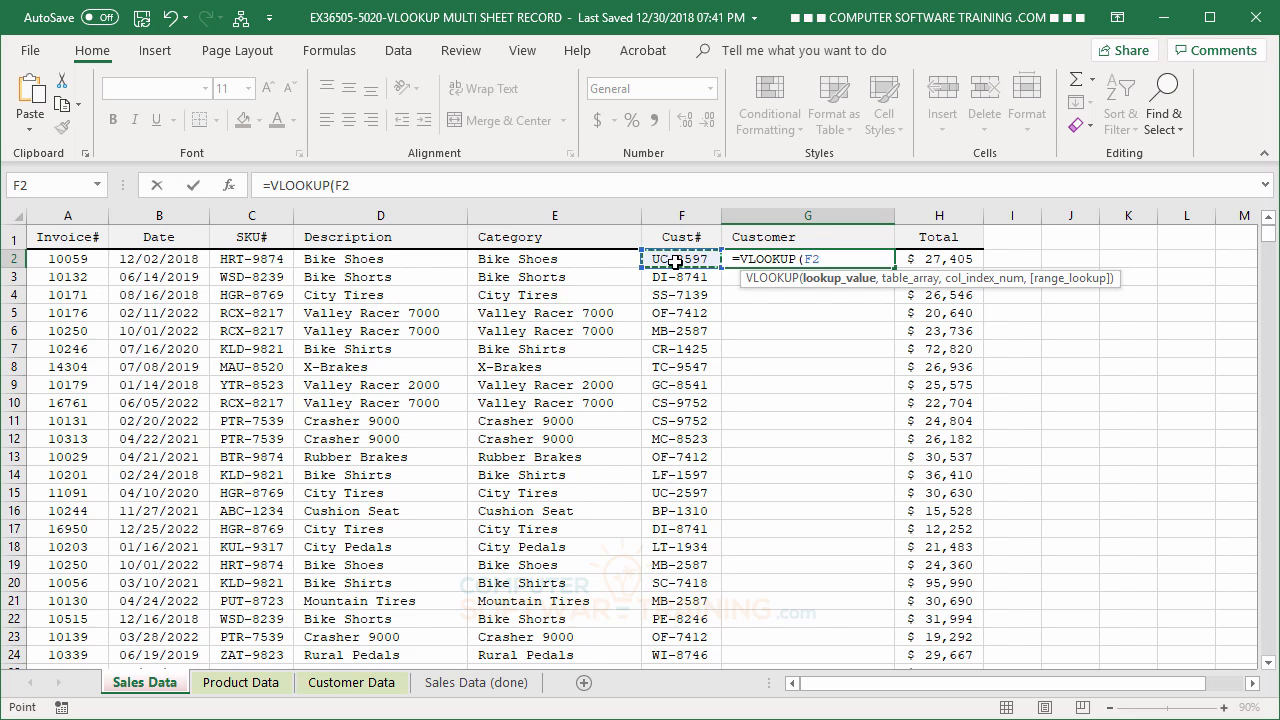
type(",")
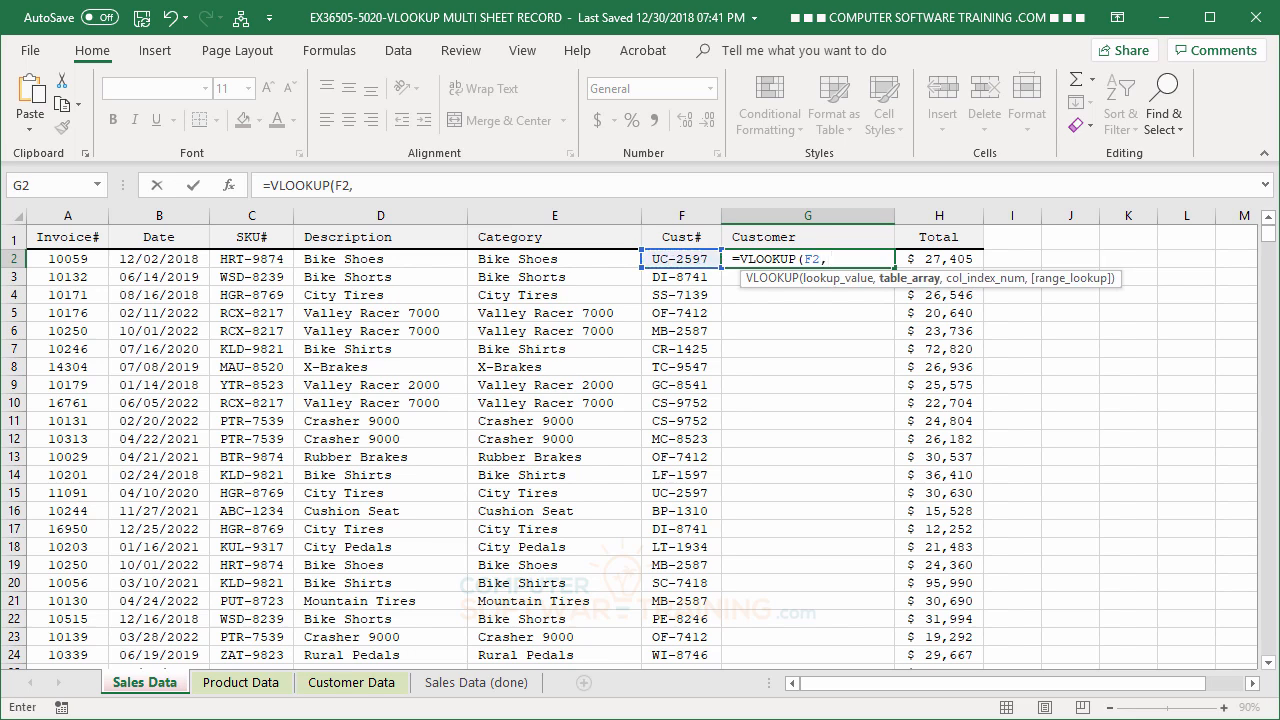
left_click(357, 688)
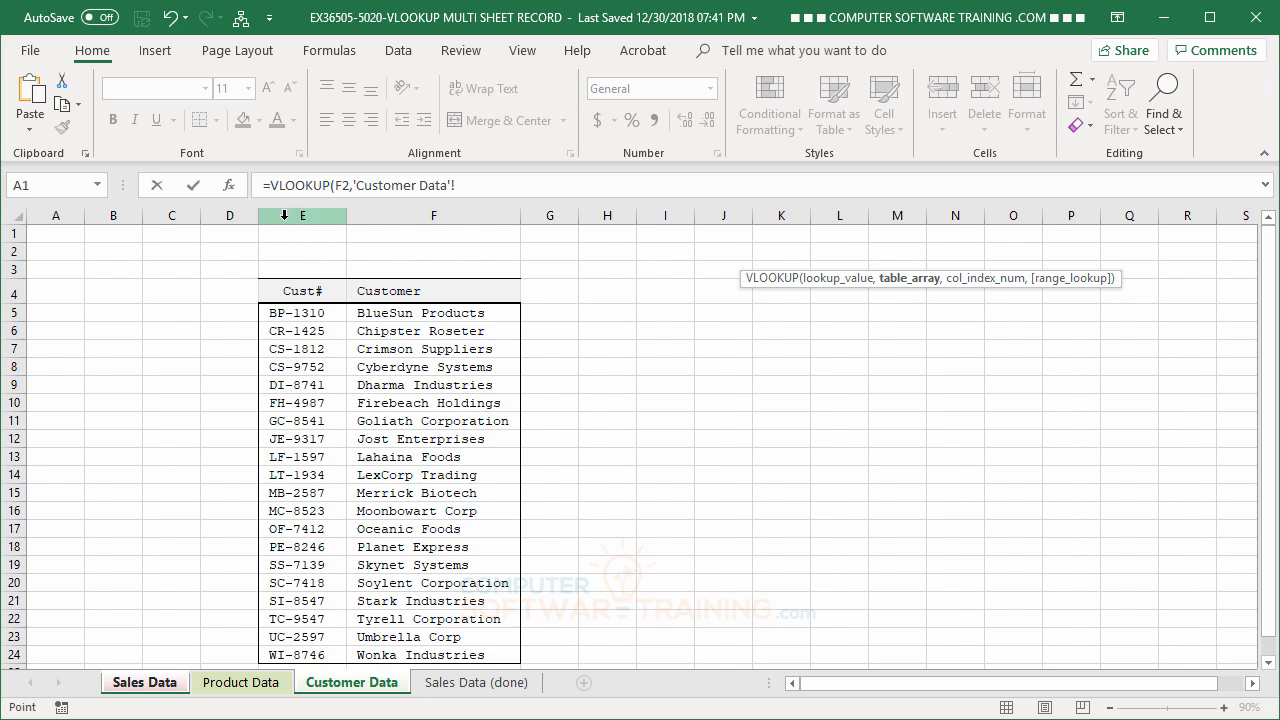
left_click_drag(283, 214, 418, 215)
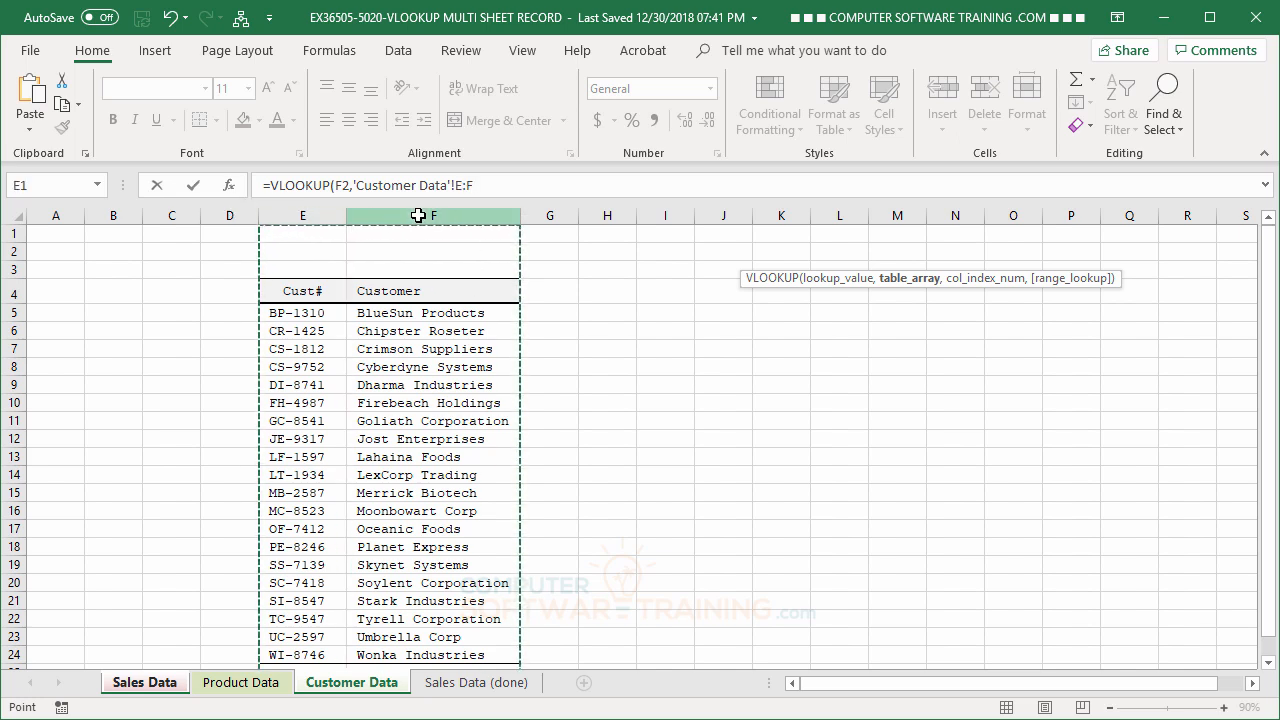
type(",")
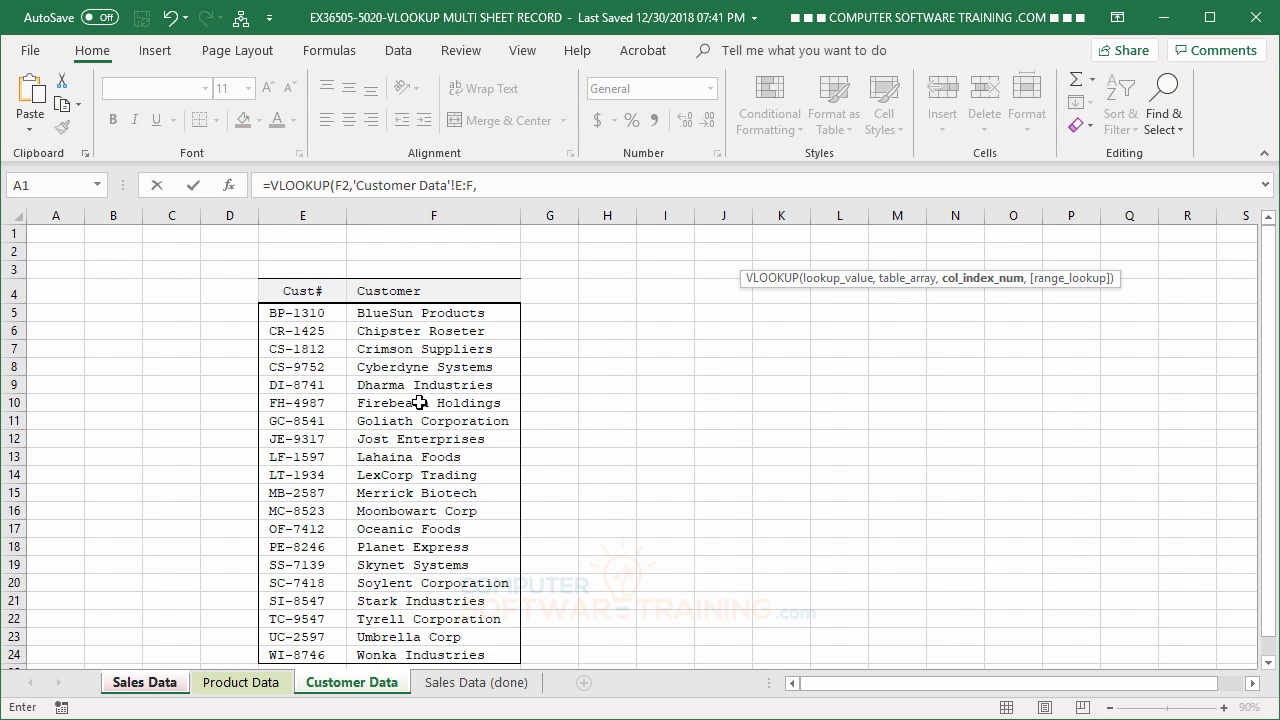
type("2,")
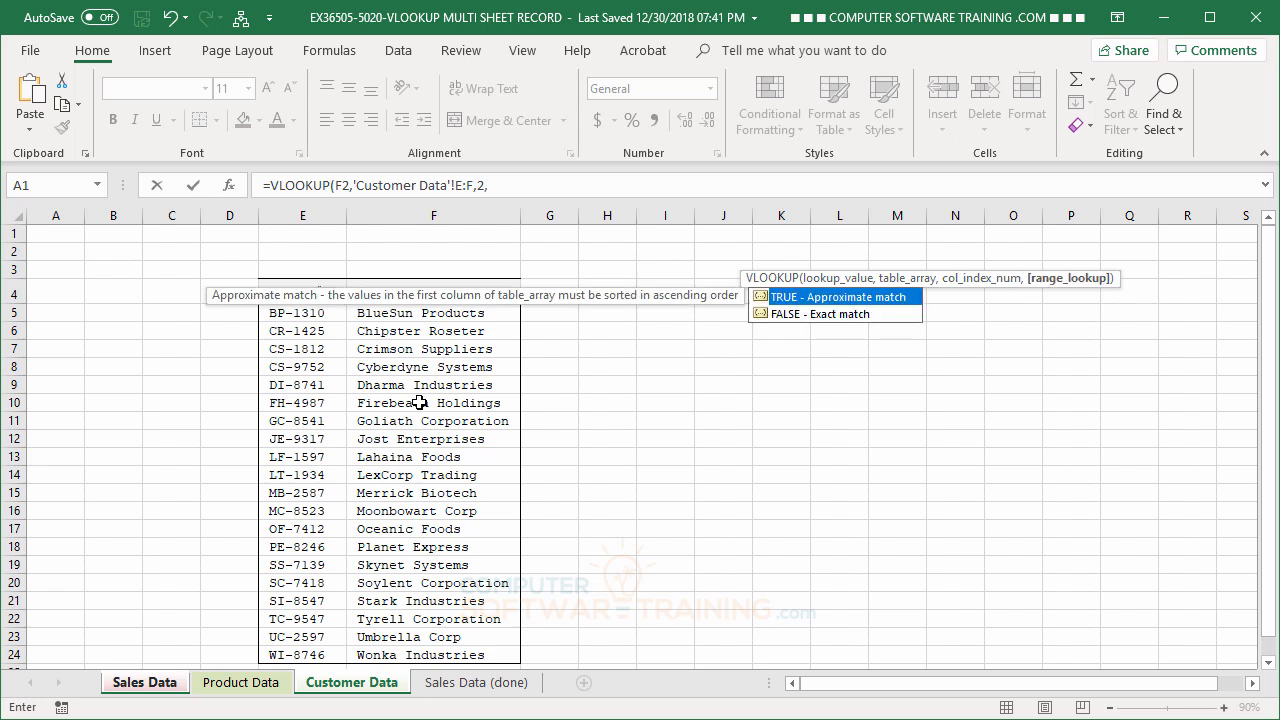
double_click(763, 308)
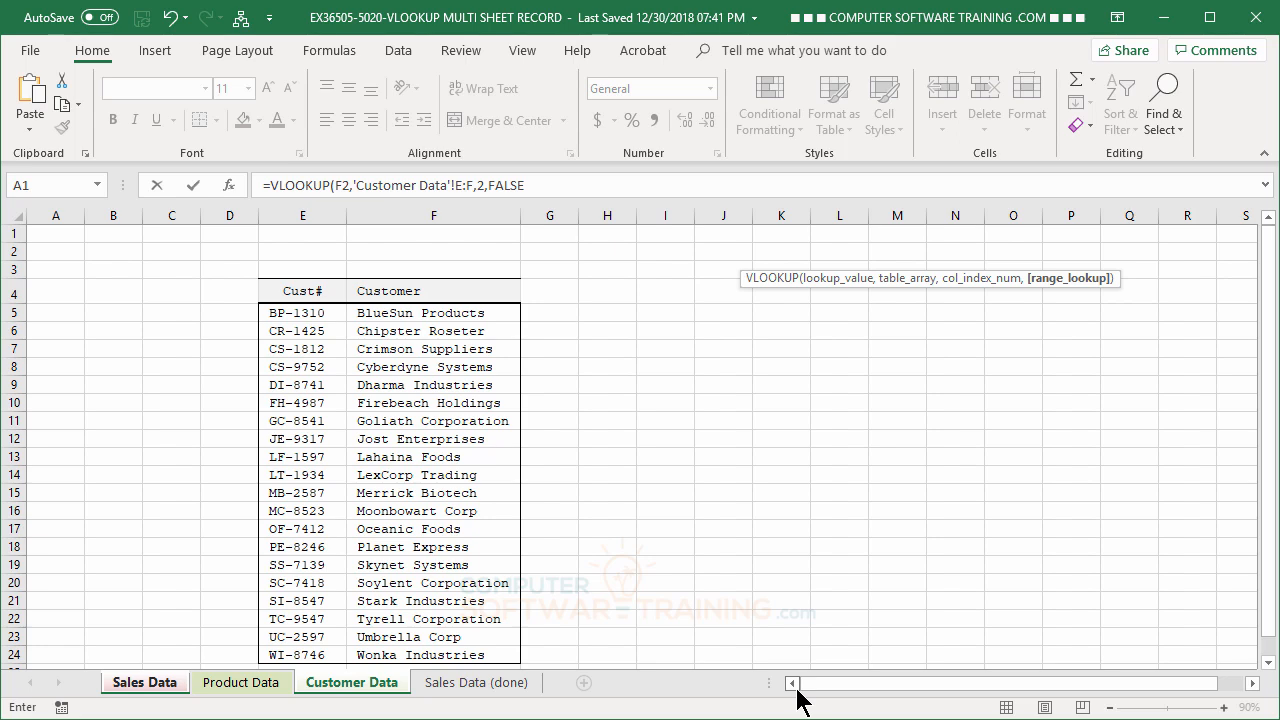
key("Return")
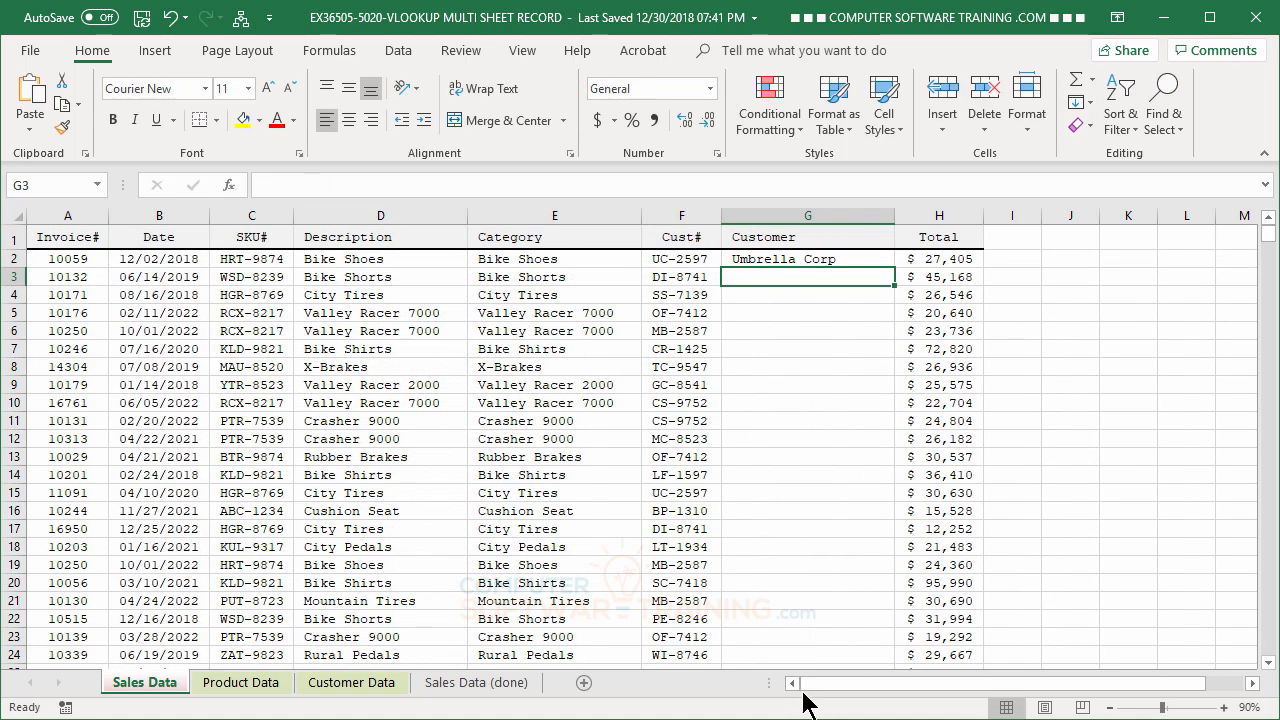
Fill the G2 lookup down the whole Customer column, check the copied formula in G4, and return to cell A2.
left_click(782, 254)
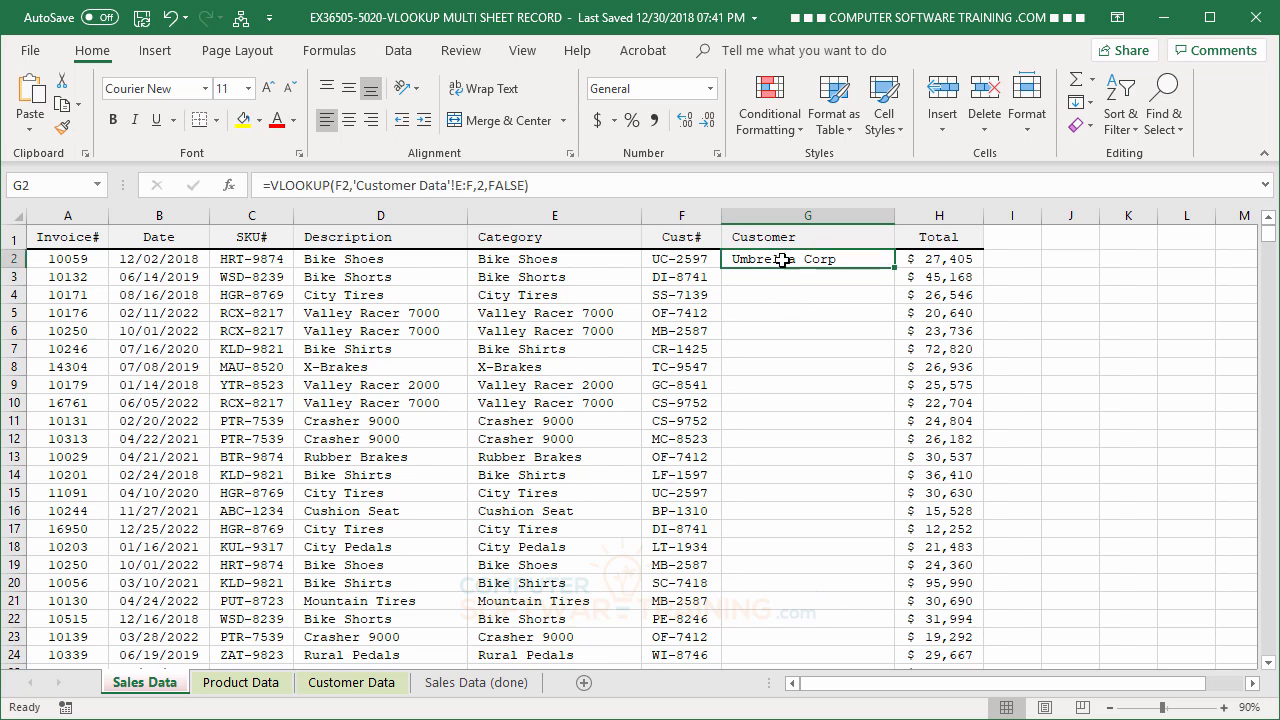
left_click_drag(895, 270, 895, 270)
double_click(895, 270)
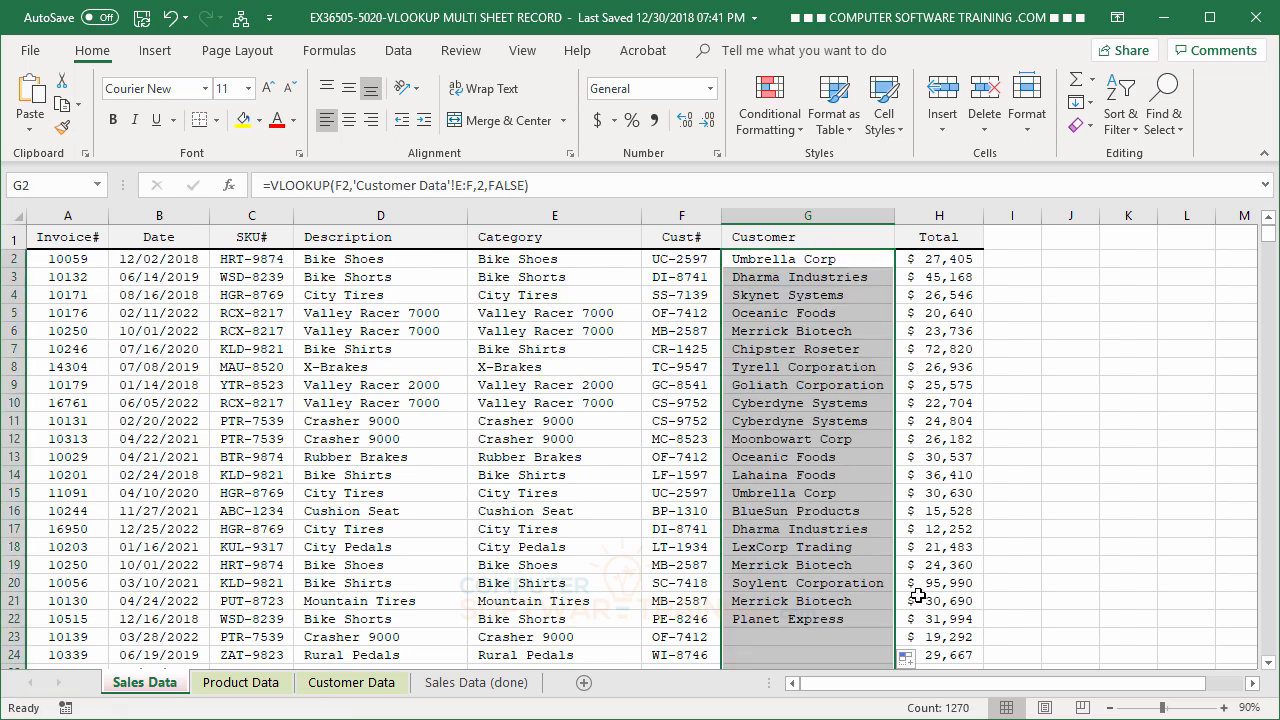
left_click(764, 297)
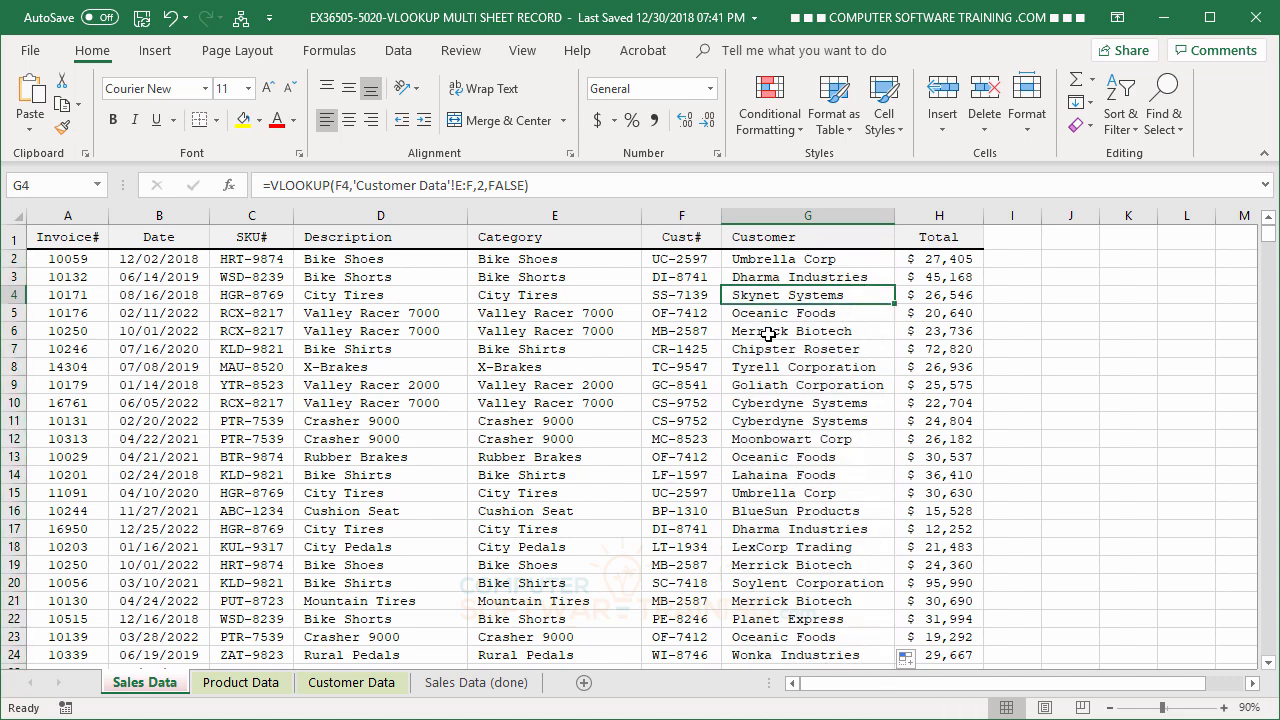
left_click(80, 261)
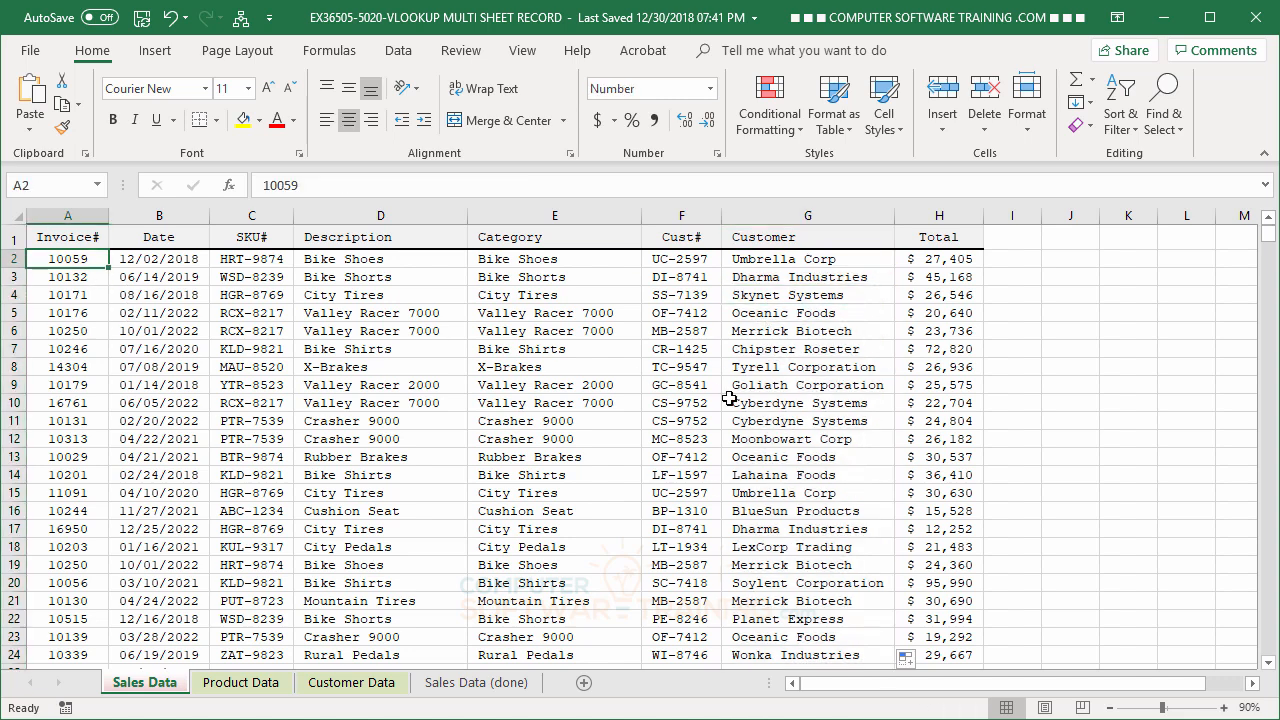